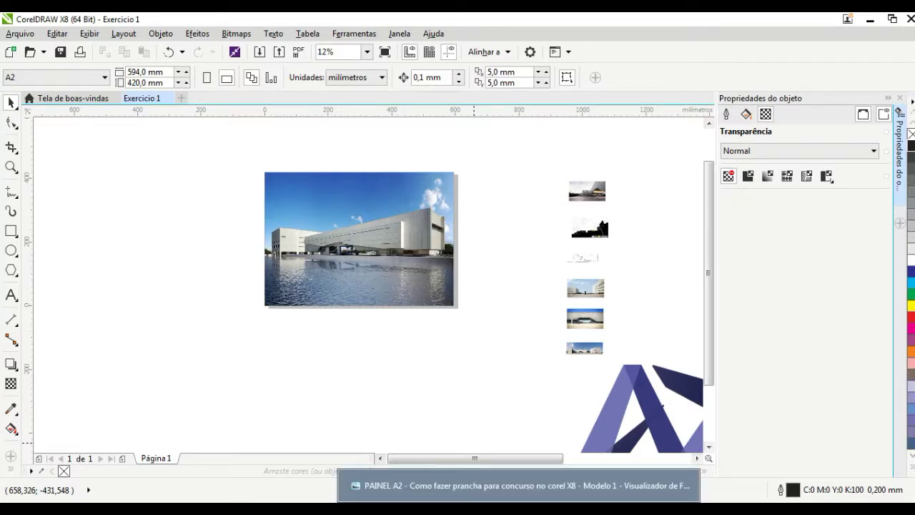
Switch to the photo viewer to examine the reference A2 board layout, and return to the CorelDRAW document
left_click(518, 485)
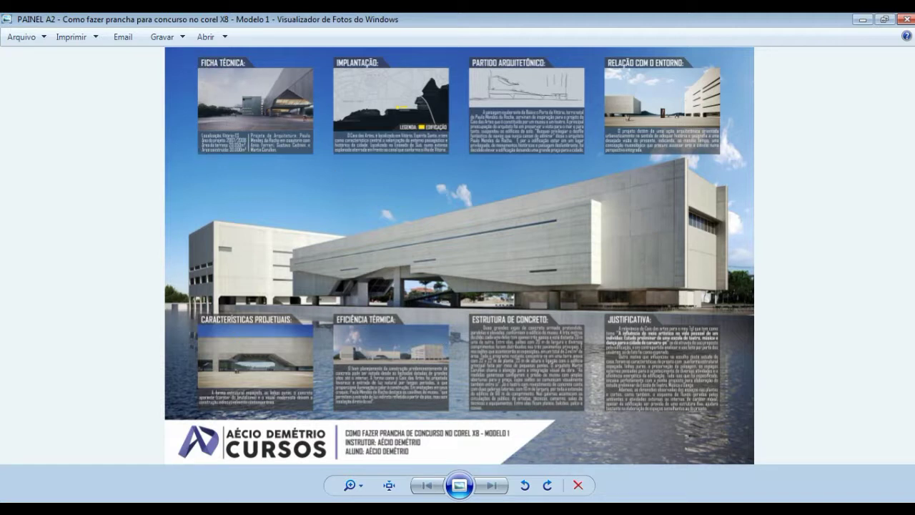
mouse_move(394, 508)
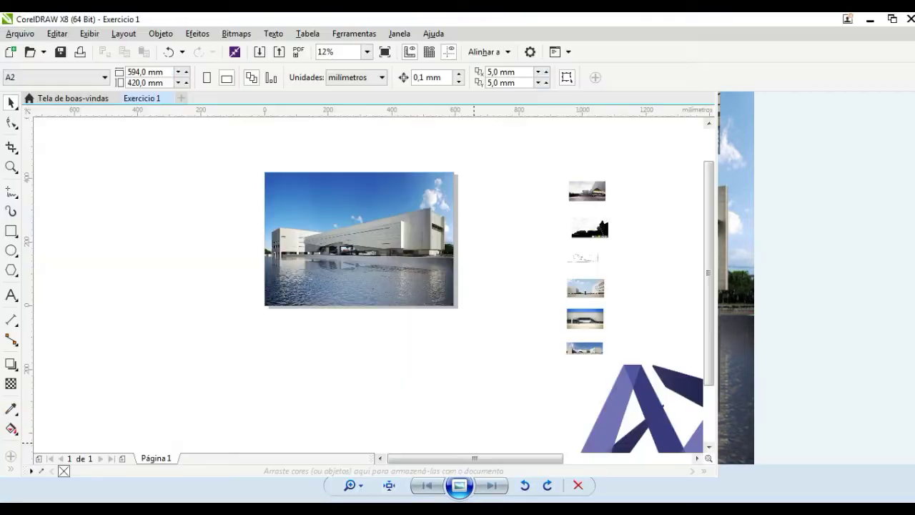
scroll(269, 172, "up", 2)
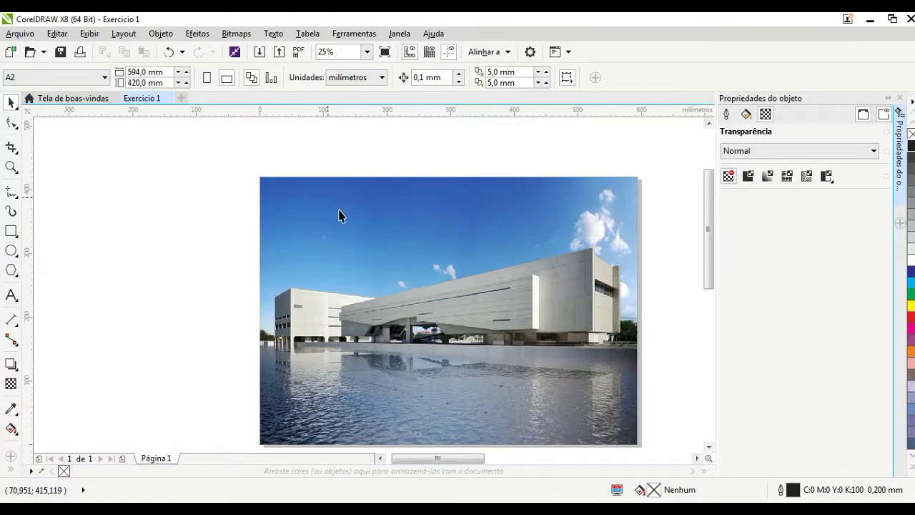
left_click_drag(391, 304, 383, 280)
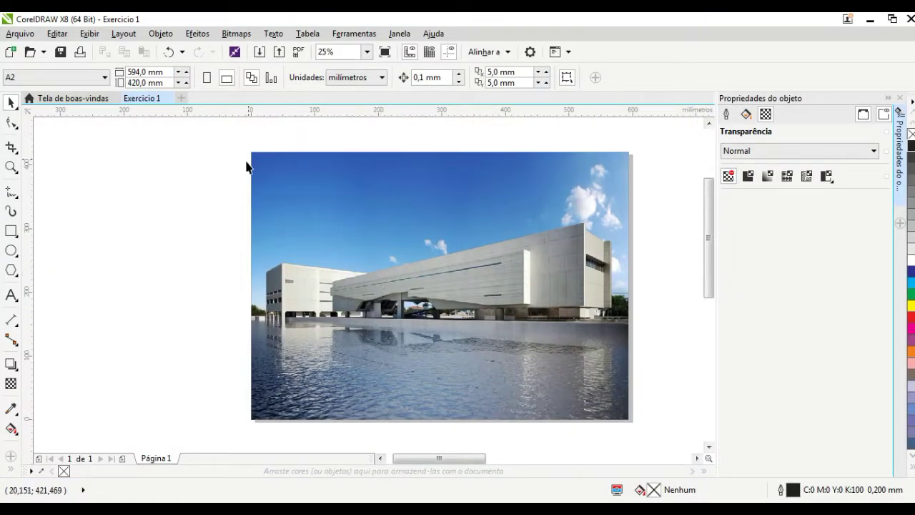
Draw a rectangle about 121 × 77 mm over the sky in the page's upper-left area
left_click(11, 231)
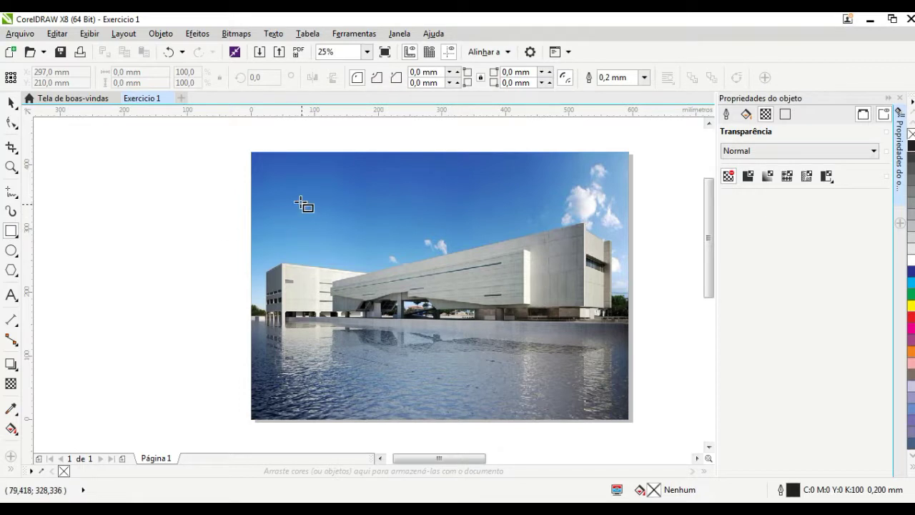
scroll(272, 196, "up", 1)
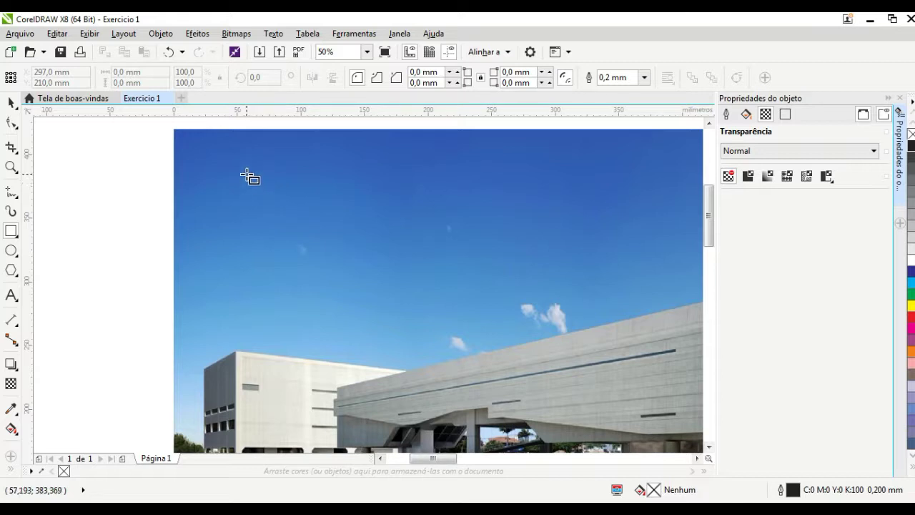
left_click_drag(247, 174, 401, 272)
scroll(302, 200, "down", 1)
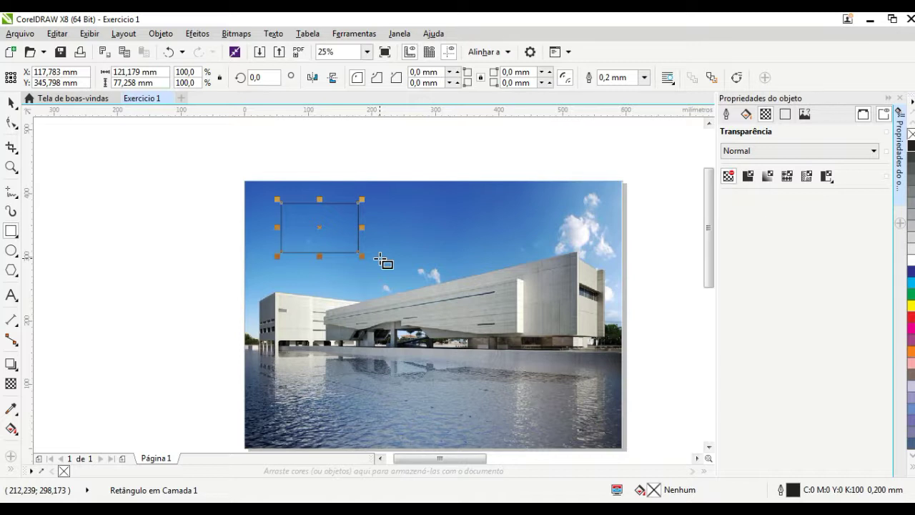
Set the rectangle's size to 116 mm wide and 87 mm high
left_click(125, 75)
key("BackSpace")
key("BackSpace")
type("16")
key("Delete")
key("Delete")
key("Delete")
key("Return")
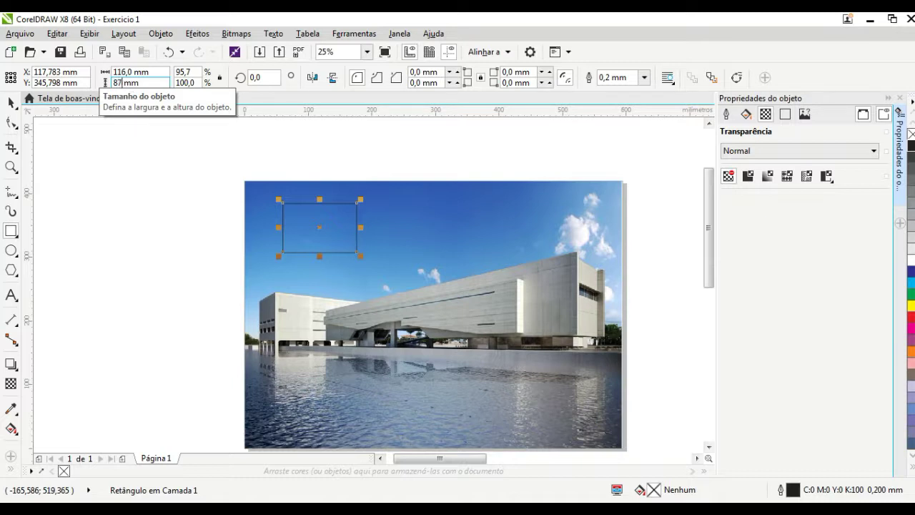
key("Return")
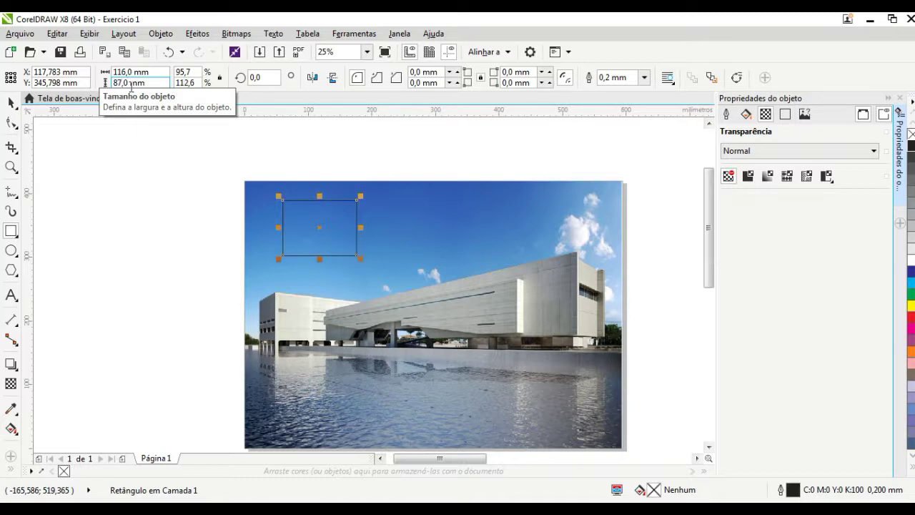
Fill the rectangle with black
scroll(347, 218, "up", 1)
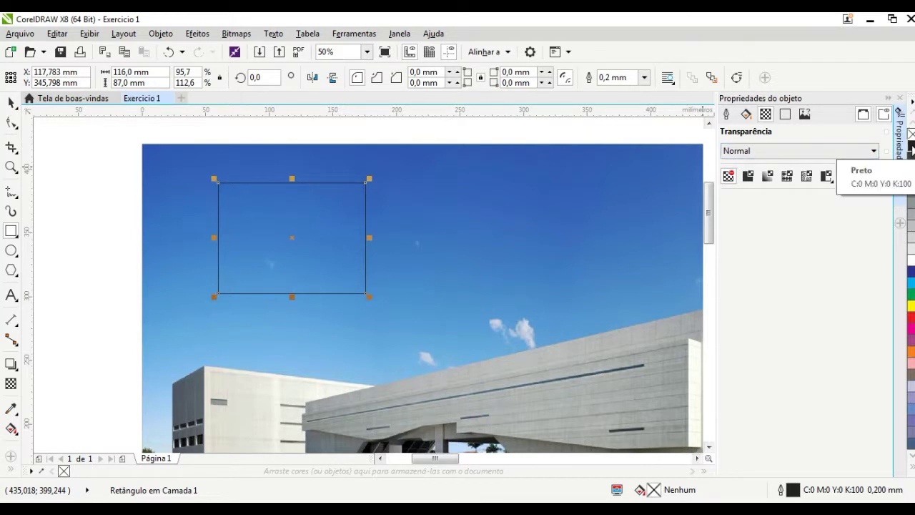
left_click(912, 148)
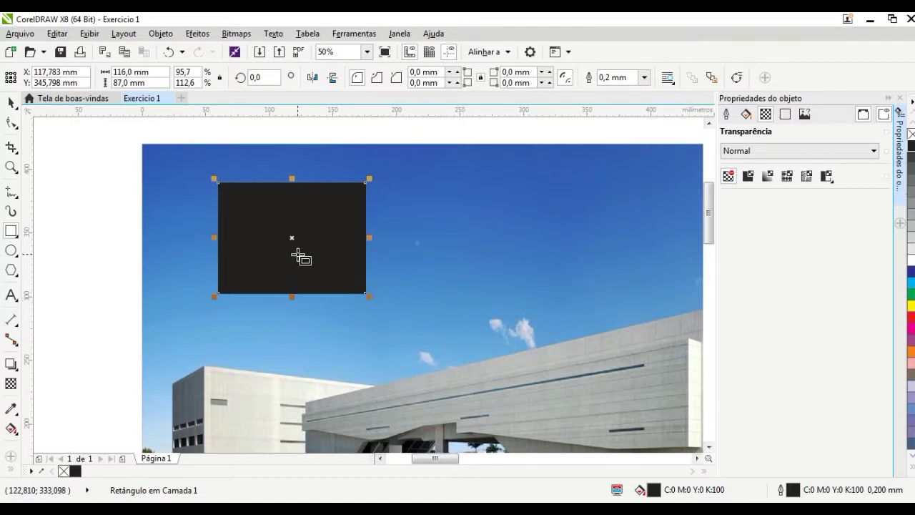
scroll(299, 257, "down", 1)
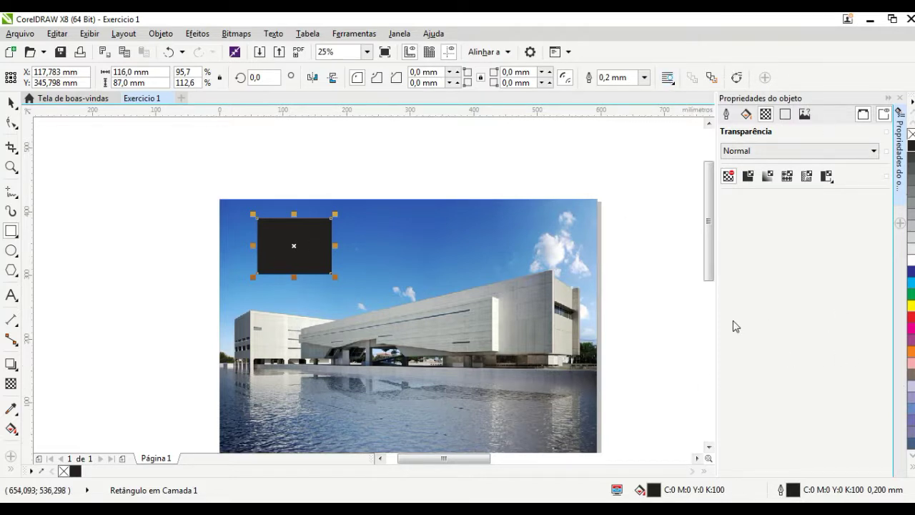
Try a uniform transparency on the black rectangle through its object properties
left_click(161, 34)
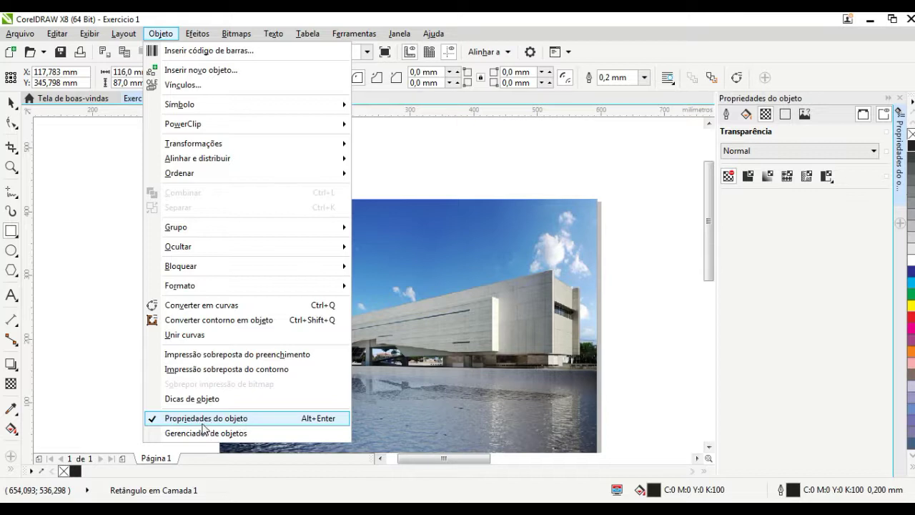
left_click(901, 164)
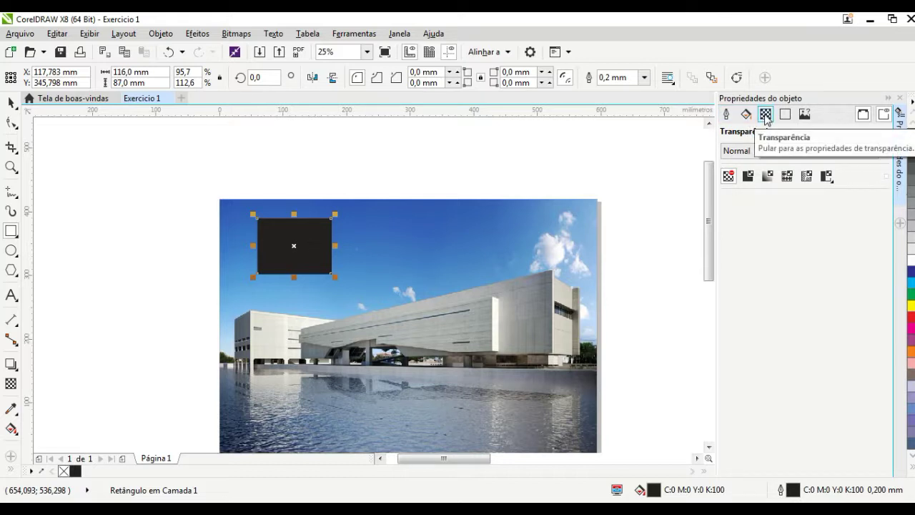
left_click(750, 176)
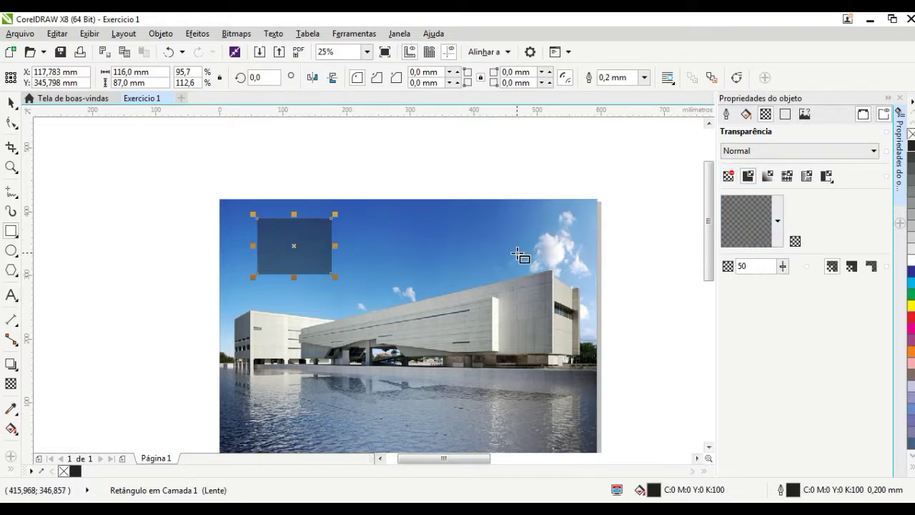
Try a gradient transparency on the rectangle with a shifted midpoint, testing a blue fill before restoring black
left_click(767, 176)
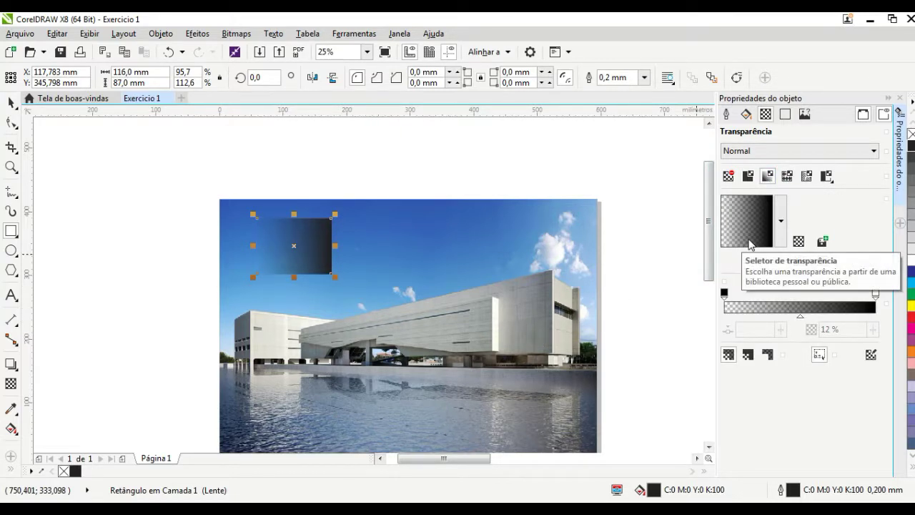
left_click(800, 318)
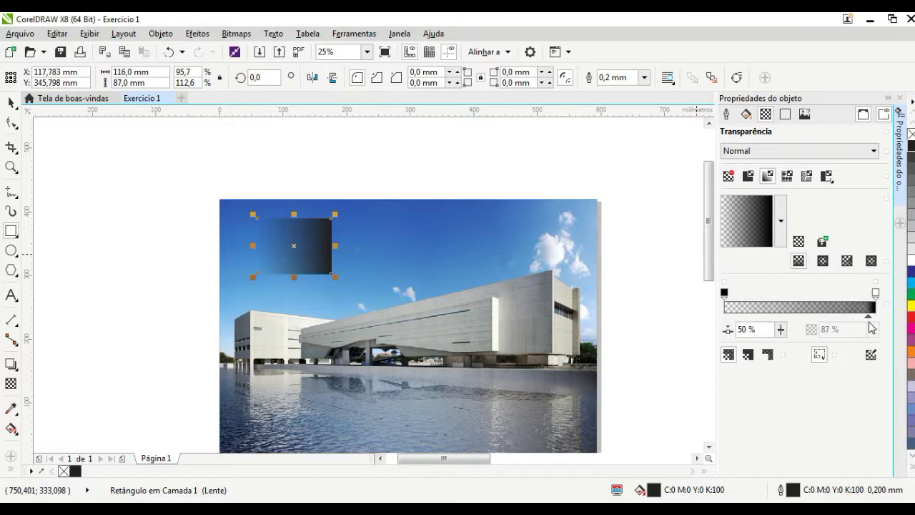
mouse_move(823, 325)
left_mouse_down()
mouse_move(731, 323)
mouse_move(803, 322)
left_mouse_up()
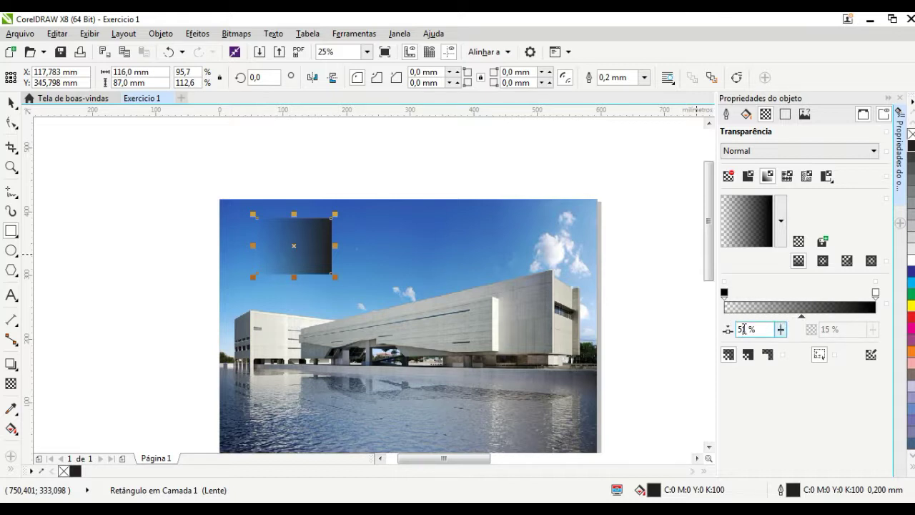
key("BackSpace")
left_click(725, 291)
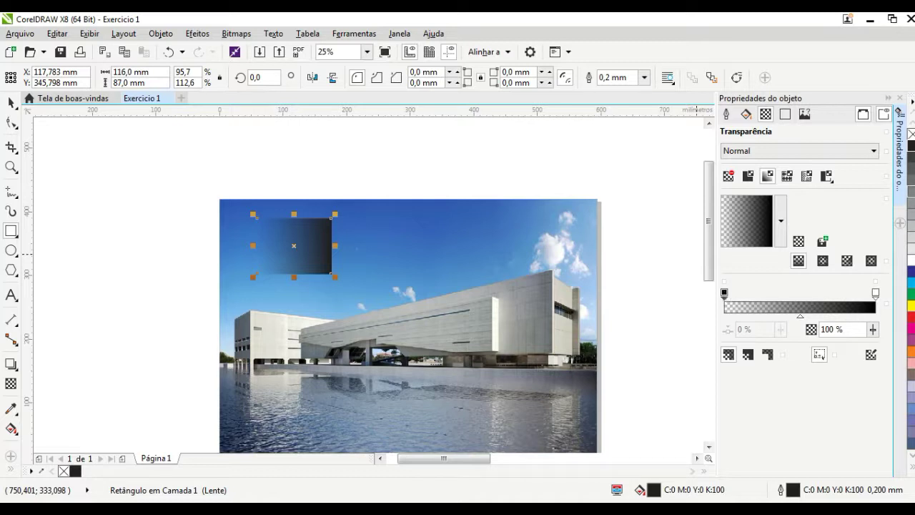
left_click(911, 272)
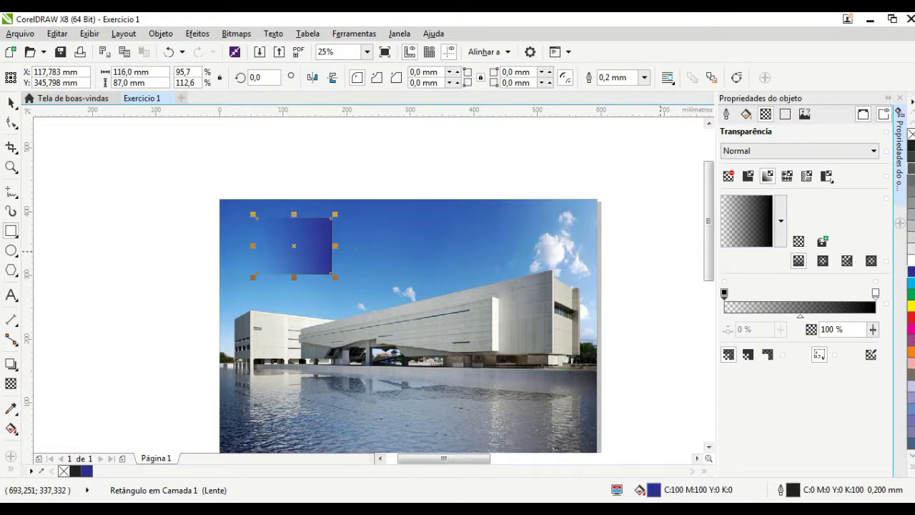
left_click(912, 148)
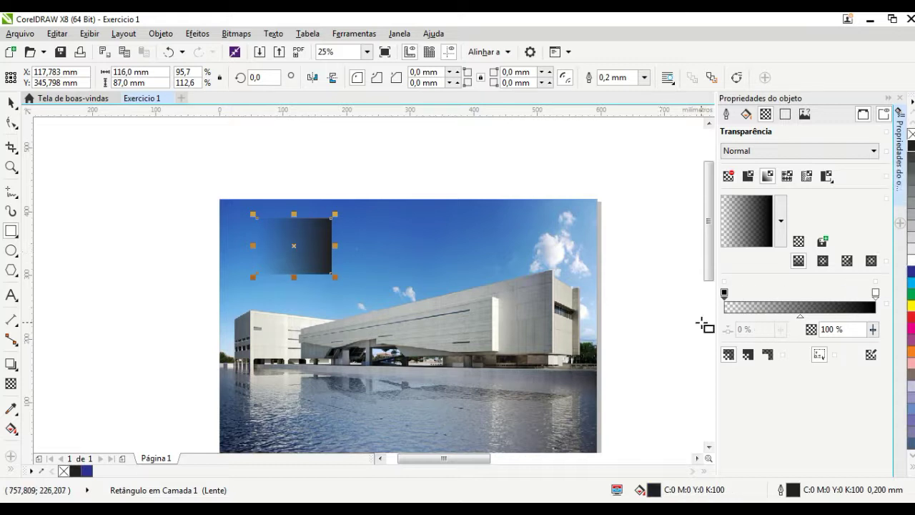
Try a vector pattern transparency and a bitmap pattern transparency on the rectangle
left_click(787, 175)
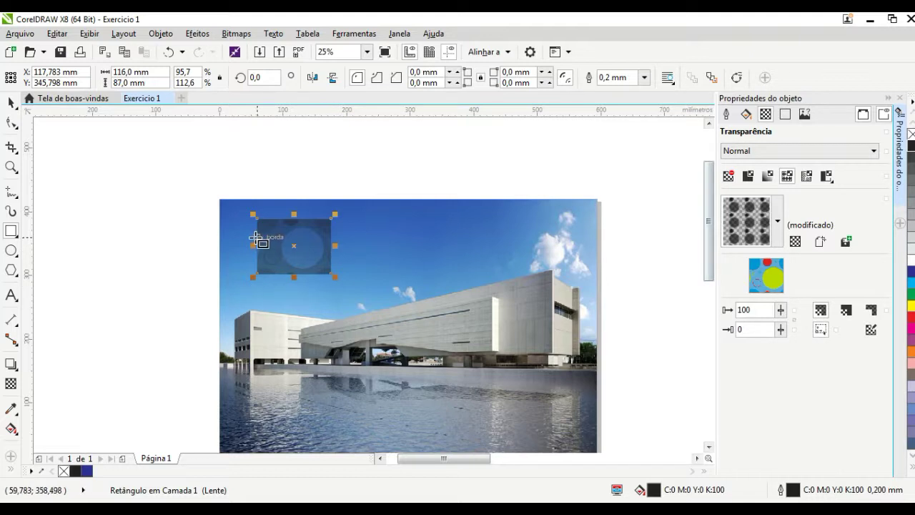
scroll(313, 289, "up", 1)
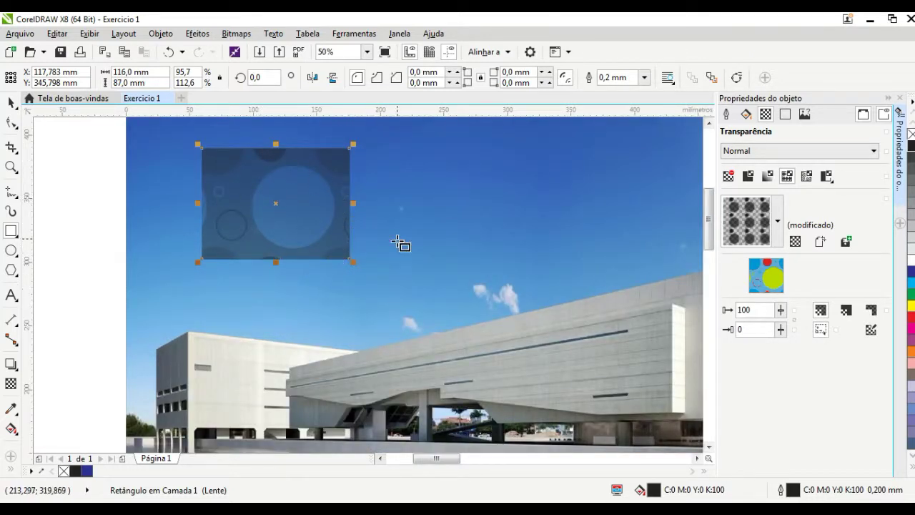
left_click_drag(440, 233, 415, 243)
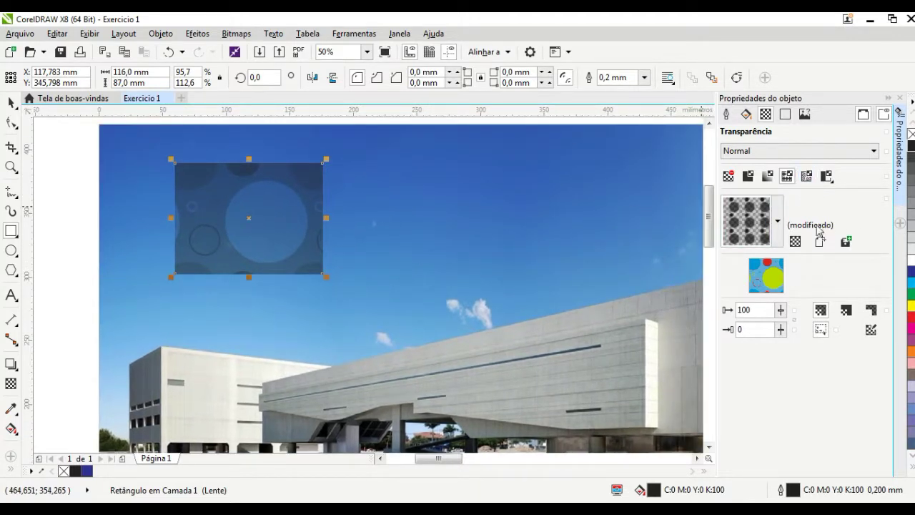
left_click(806, 177)
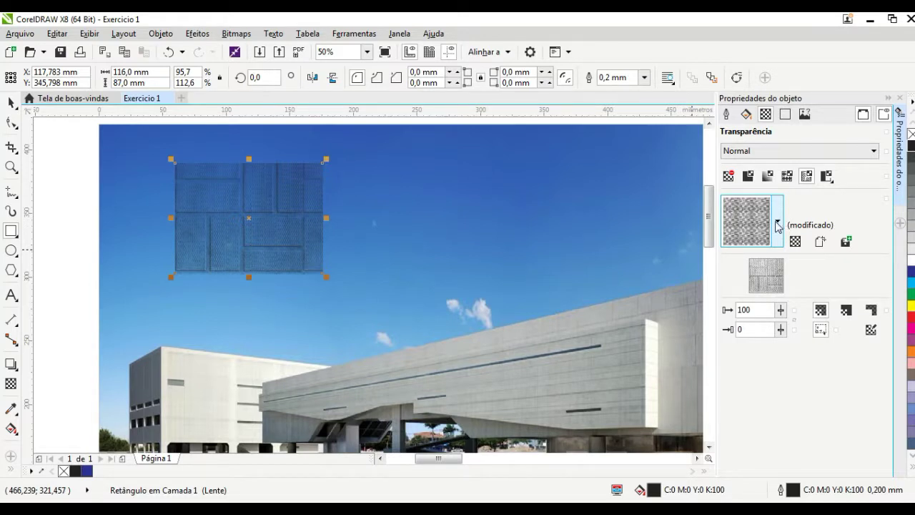
Apply a uniform transparency of 30 to the black rectangle
left_click(748, 177)
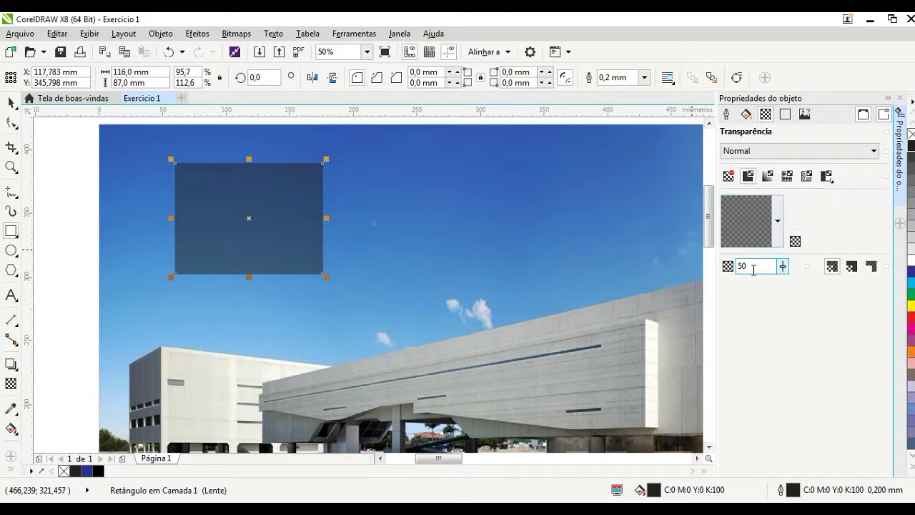
left_click_drag(750, 267, 727, 266)
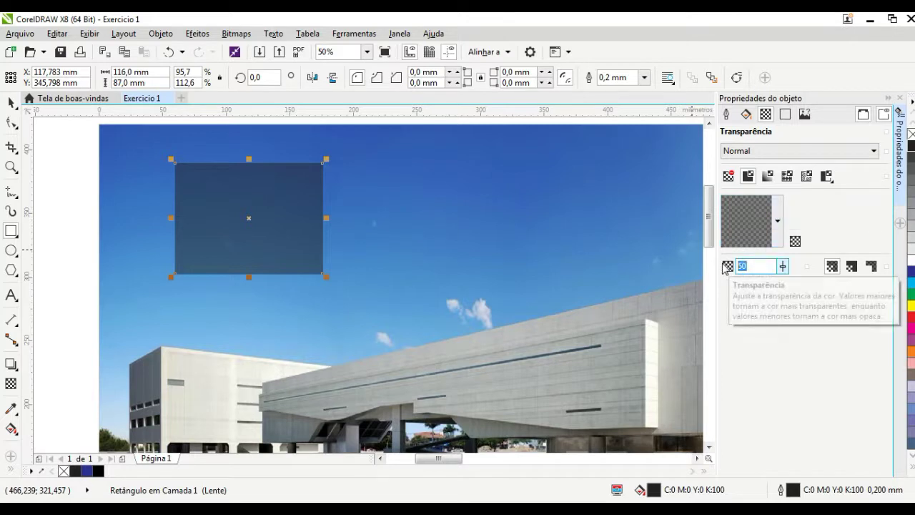
type("30")
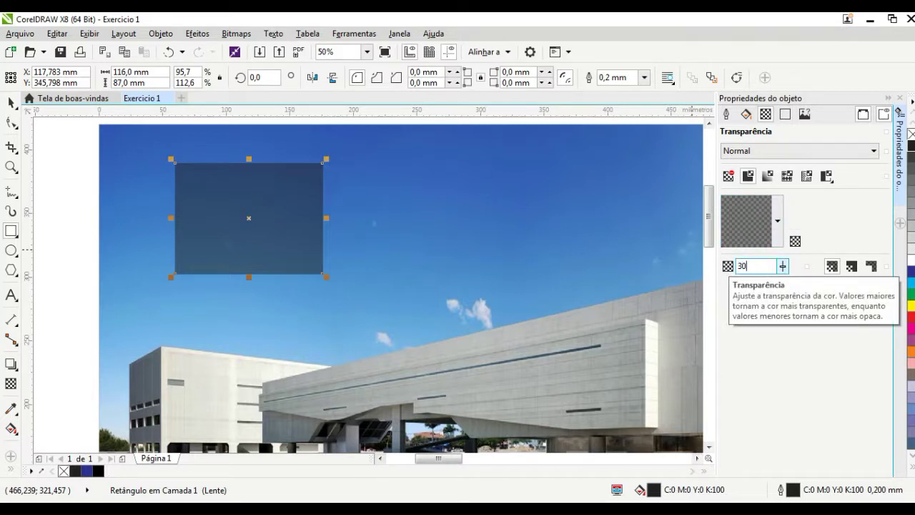
key("Return")
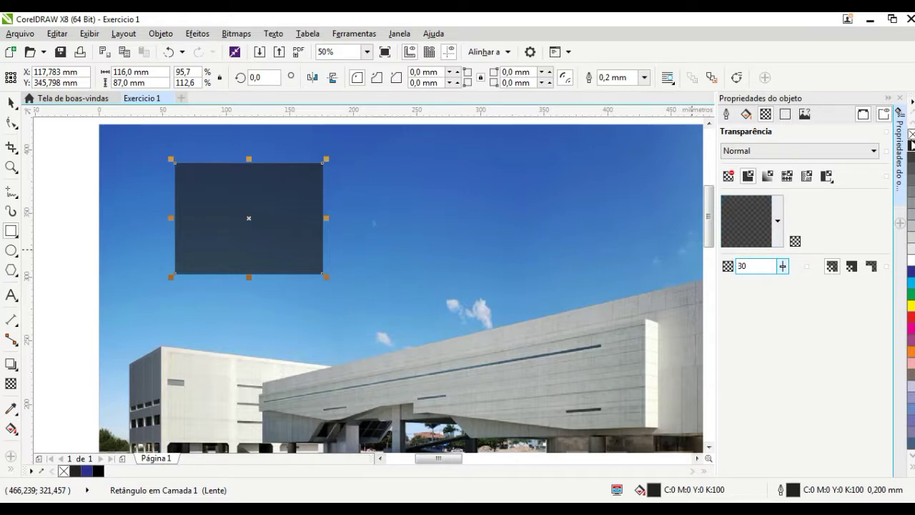
Remove the rectangle's outline and deselect it
right_click(911, 135)
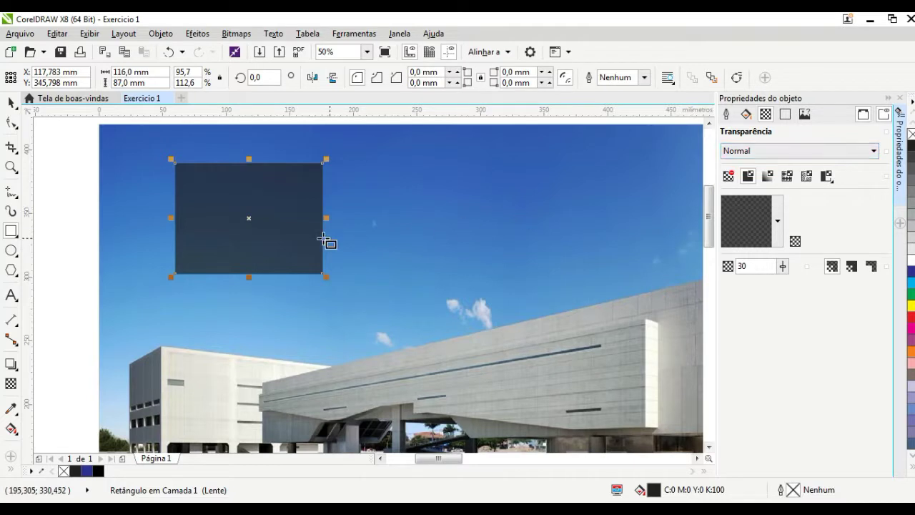
left_click_drag(204, 216, 288, 278)
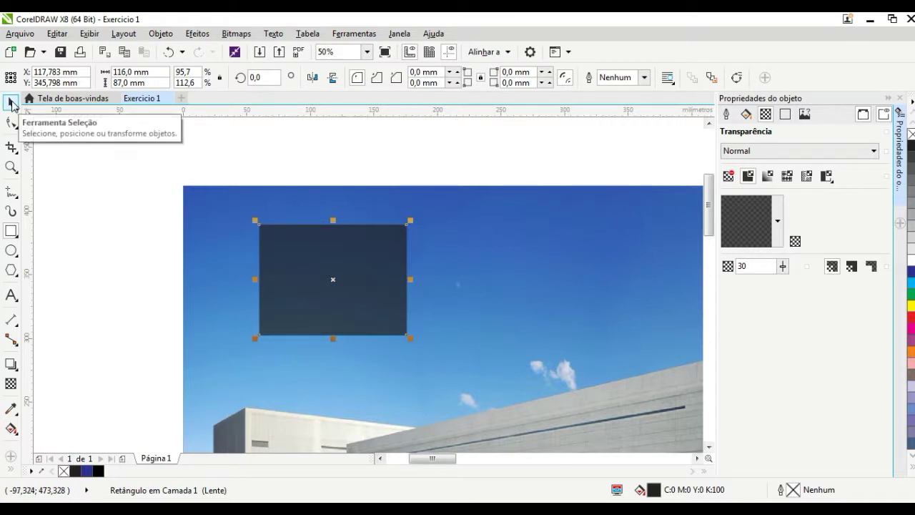
left_click(11, 104)
left_click(108, 187)
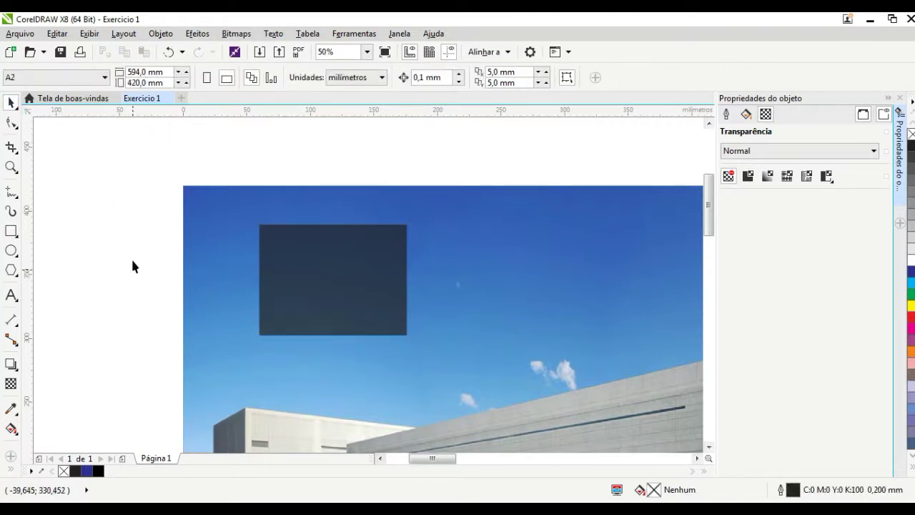
Check the reference panel, then draw a title tab rectangle about 65 × 14 mm on the black box's upper-left edge
left_click_drag(136, 180, 118, 322)
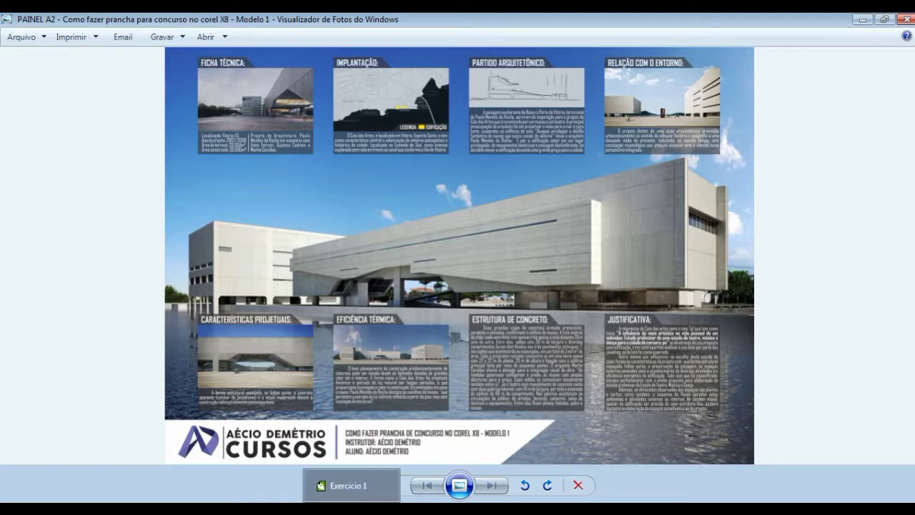
left_click(351, 506)
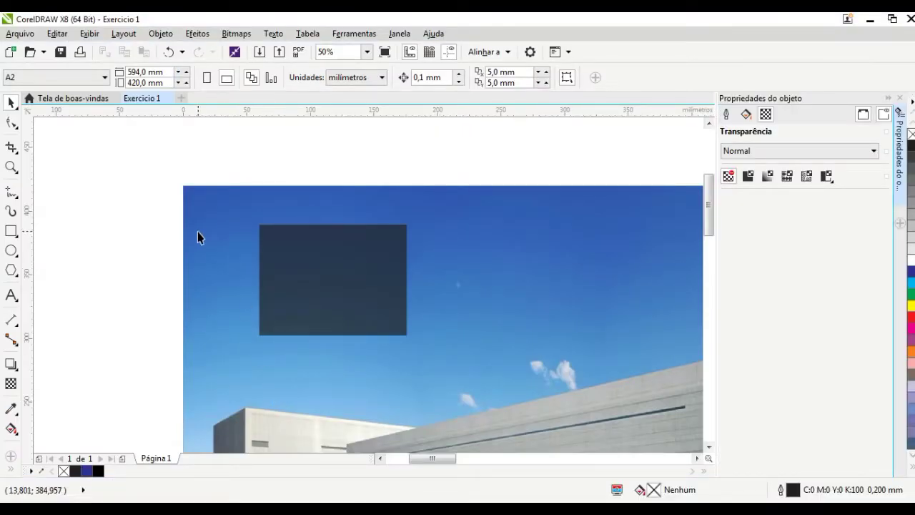
left_click(11, 232)
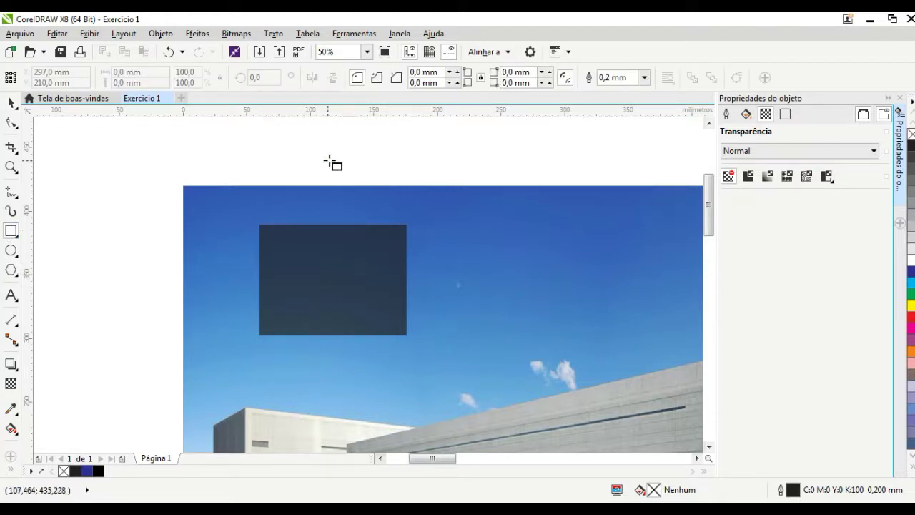
scroll(257, 224, "up", 2)
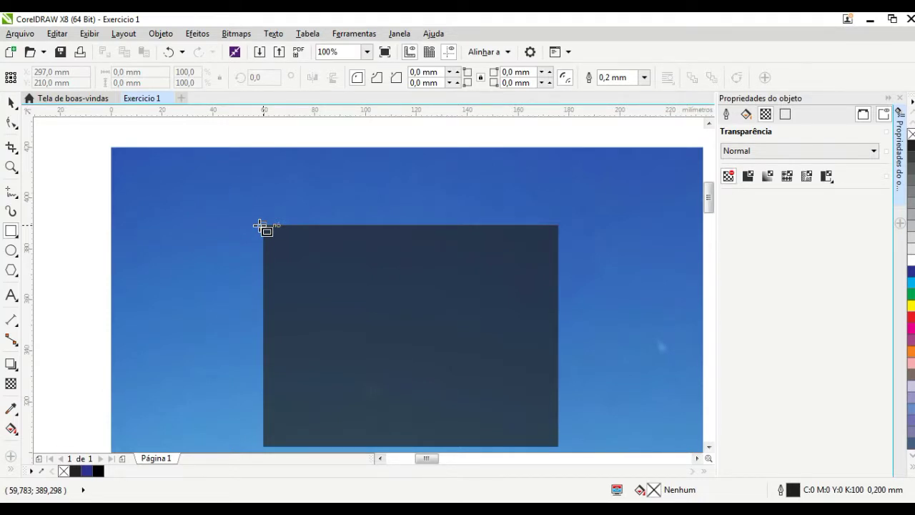
left_click_drag(262, 225, 429, 188)
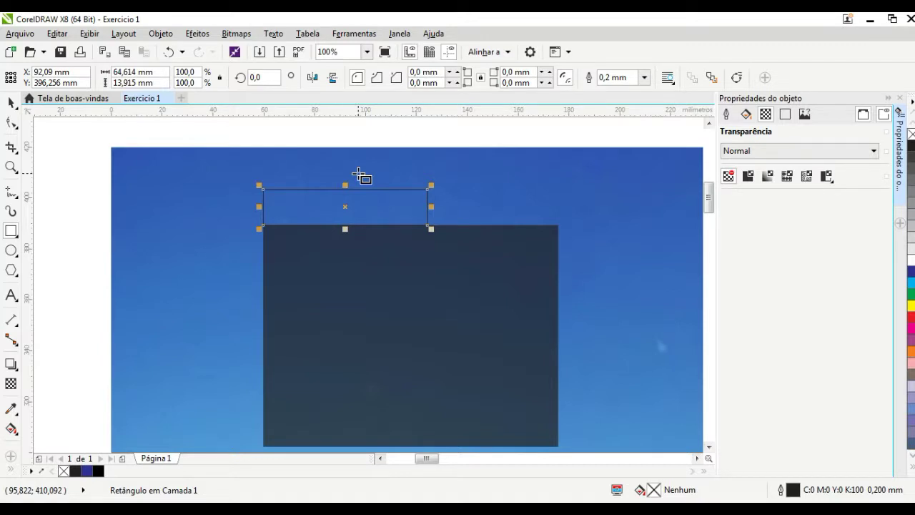
Set the tab rectangle's size to 58 mm wide and 11 mm high
left_click(135, 72)
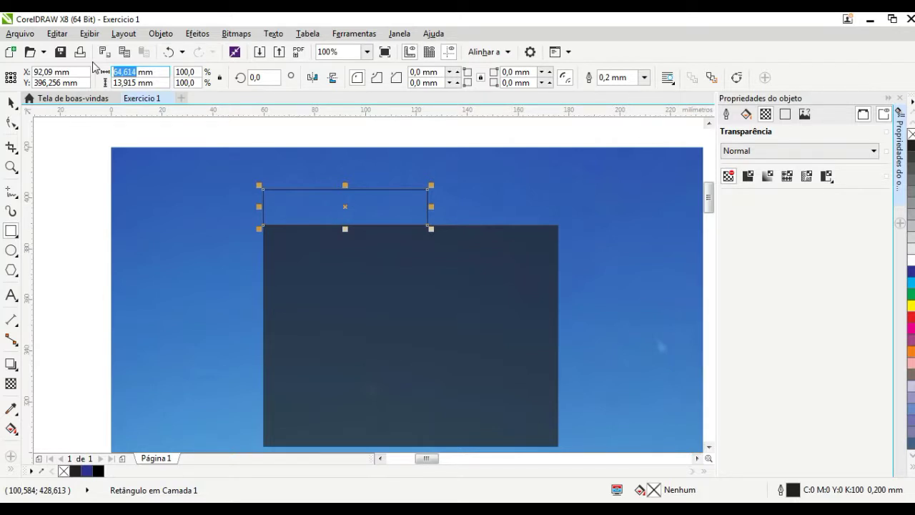
type("58")
key("Return")
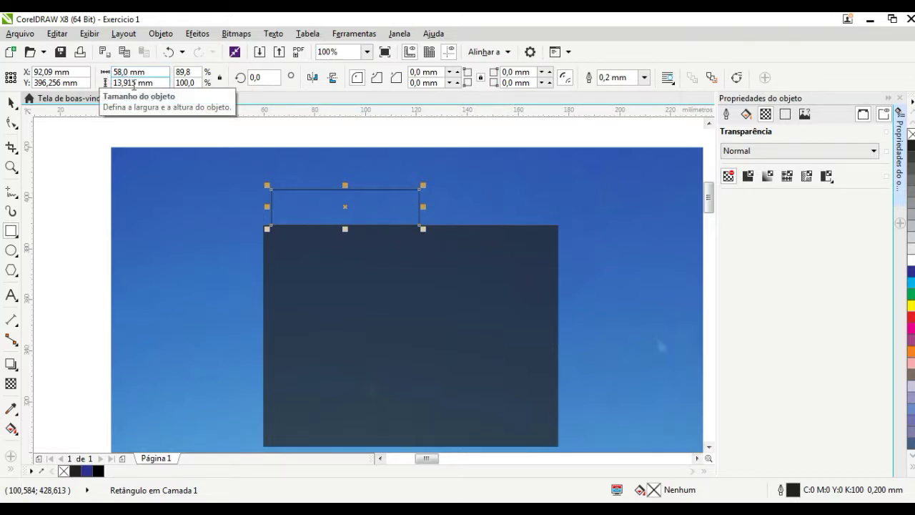
double_click(135, 83)
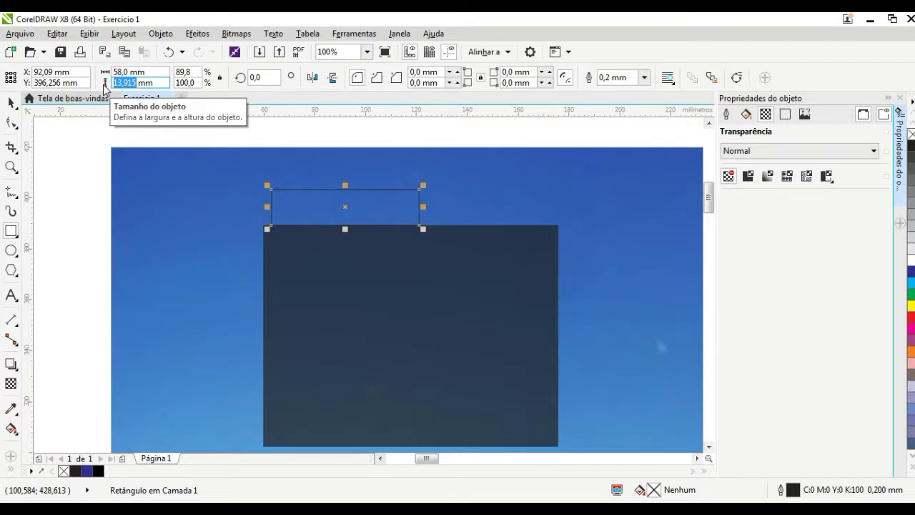
type("11")
key("Return")
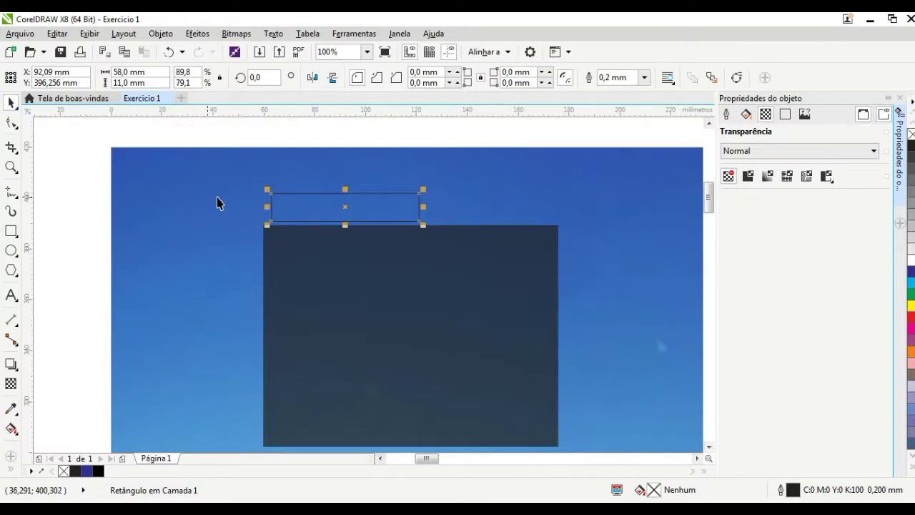
Move the tab rectangle so its lower-left corner snaps to the black box's upper-left corner
scroll(266, 233, "up", 2)
scroll(266, 233, "up", 2)
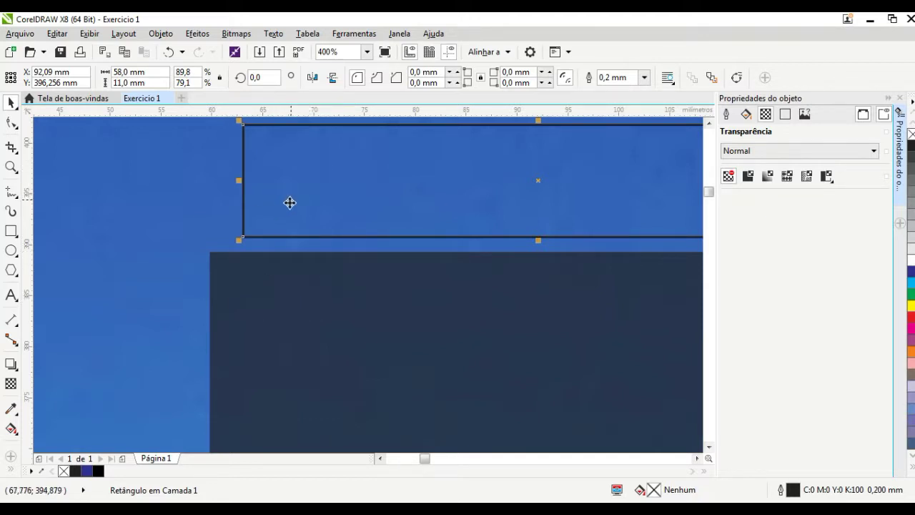
left_click_drag(241, 237, 210, 252)
scroll(204, 253, "down", 1)
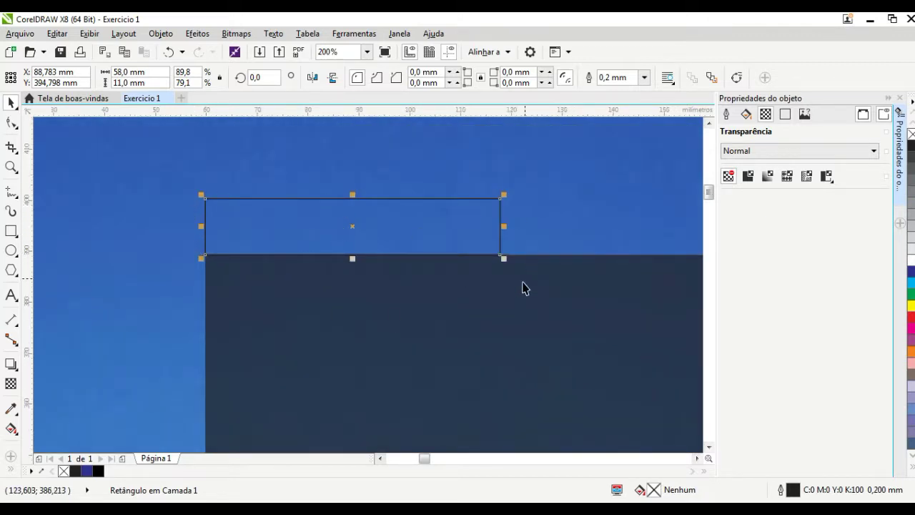
scroll(350, 240, "down", 2)
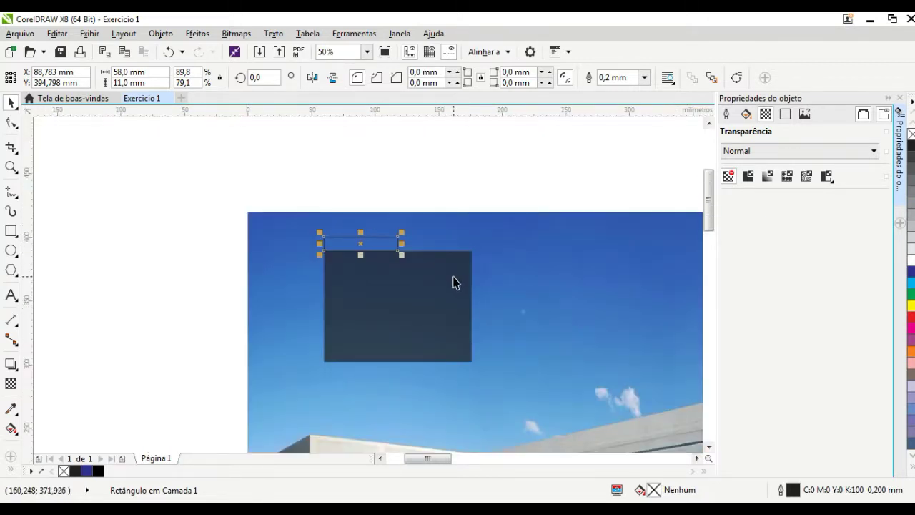
scroll(396, 291, "up", 1)
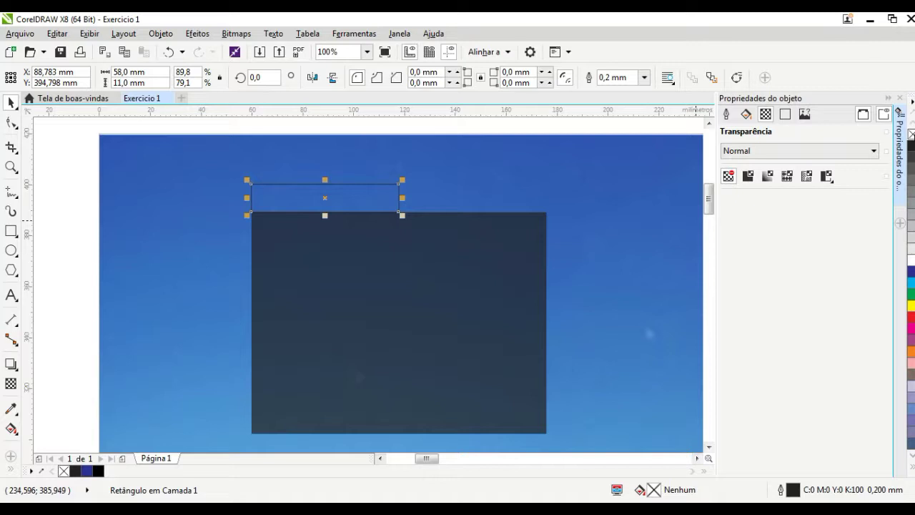
Remove the tab's outline, fill it with black and apply a uniform transparency of 30
right_click(911, 134)
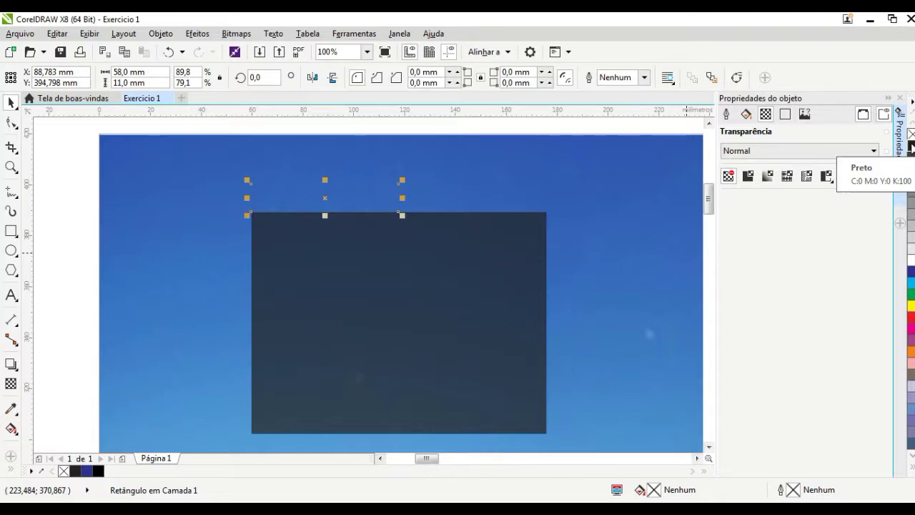
left_click(912, 146)
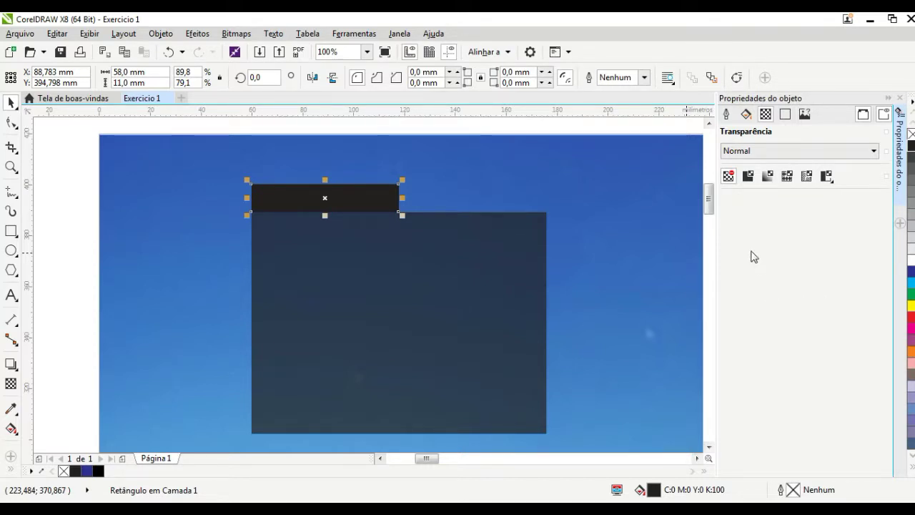
left_click(749, 178)
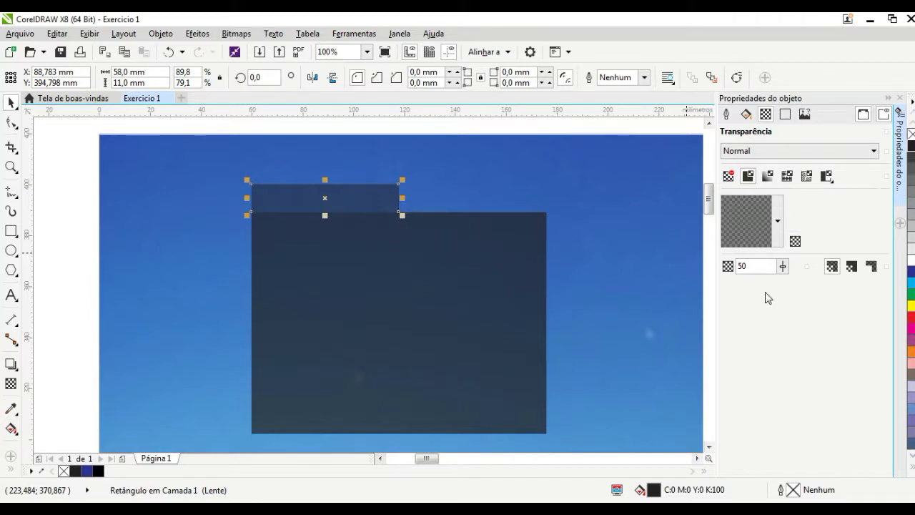
double_click(742, 265)
type("30")
key("Return")
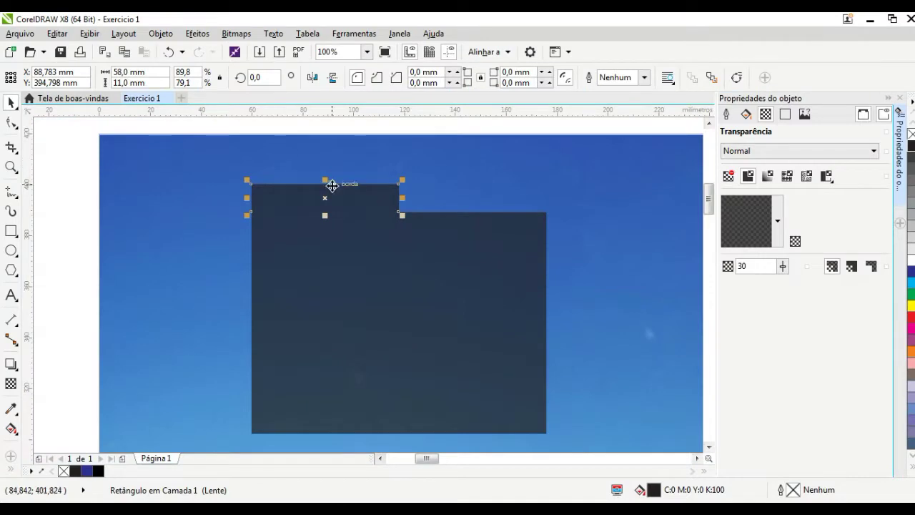
Convert the tab rectangle to curves and shift its upper-right node about 11 mm inward to slant the right edge
scroll(359, 192, "up", 1)
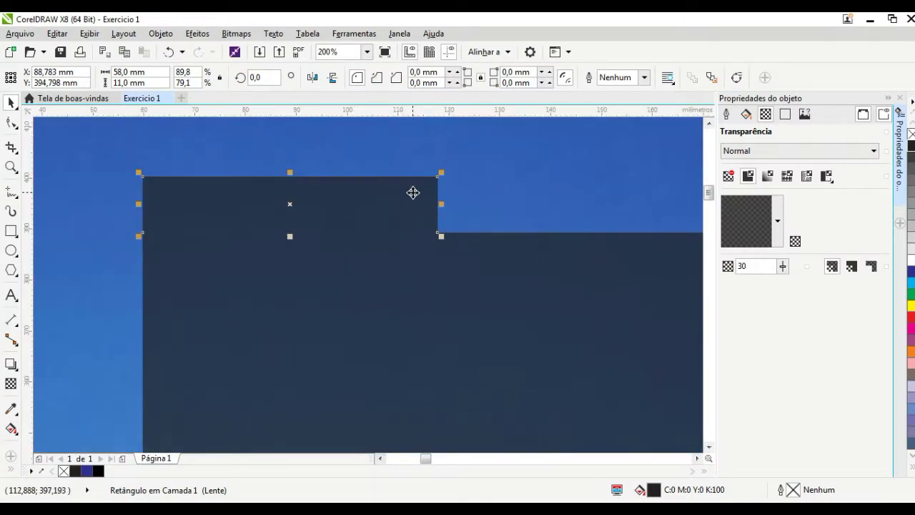
left_click_drag(406, 197, 431, 240)
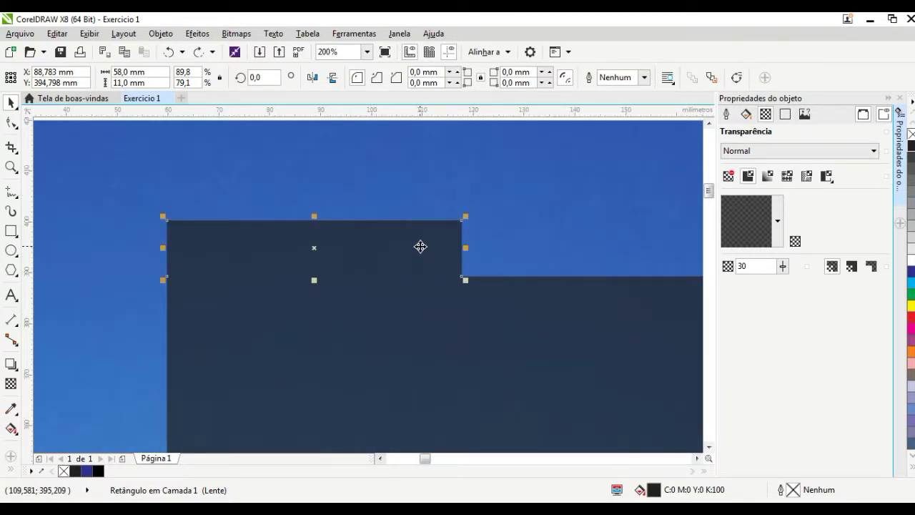
left_click_drag(421, 245, 411, 239)
key("Escape")
right_click(381, 240)
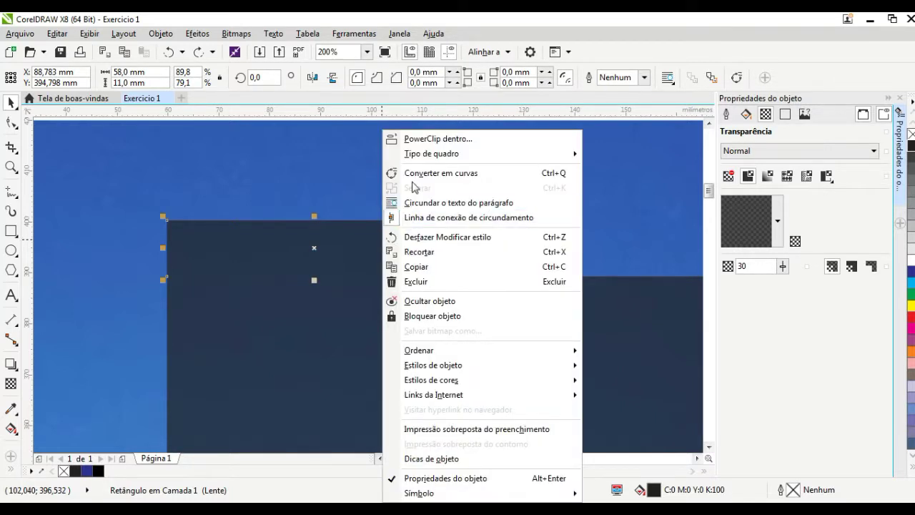
left_click(471, 175)
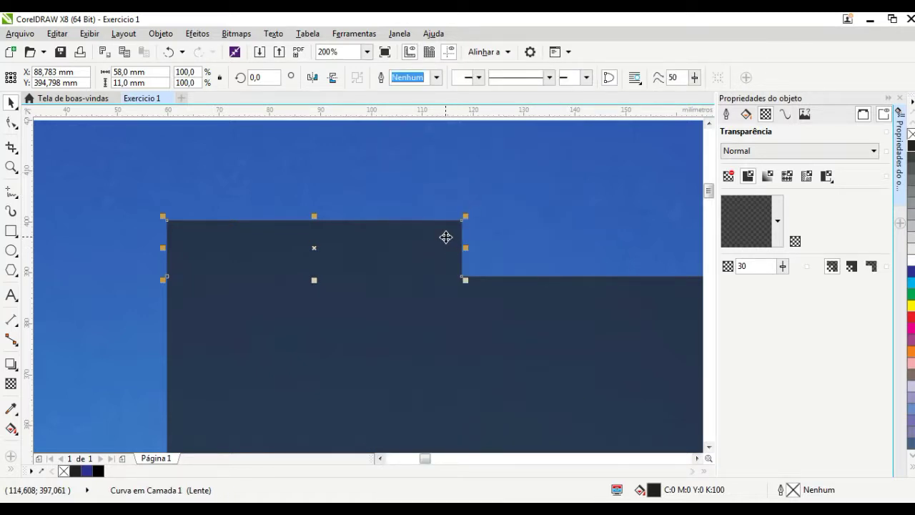
key("F10")
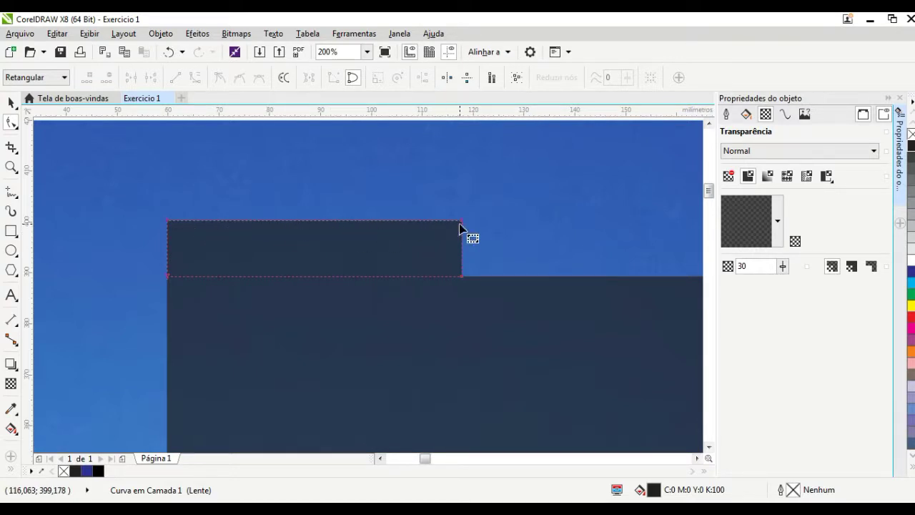
left_click_drag(462, 226, 407, 221)
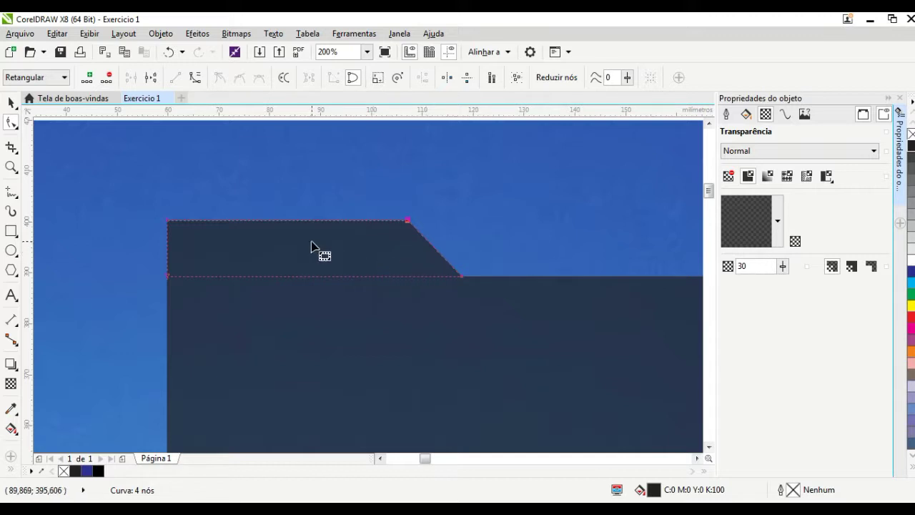
Try adding a node midway on the tab's slanted edge, pull it outward into a point, and delete it
right_click(432, 251)
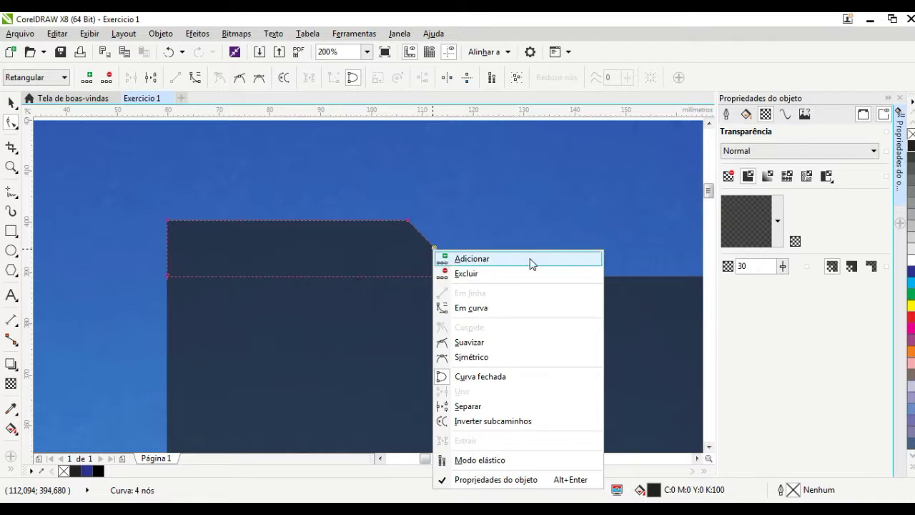
left_click(463, 261)
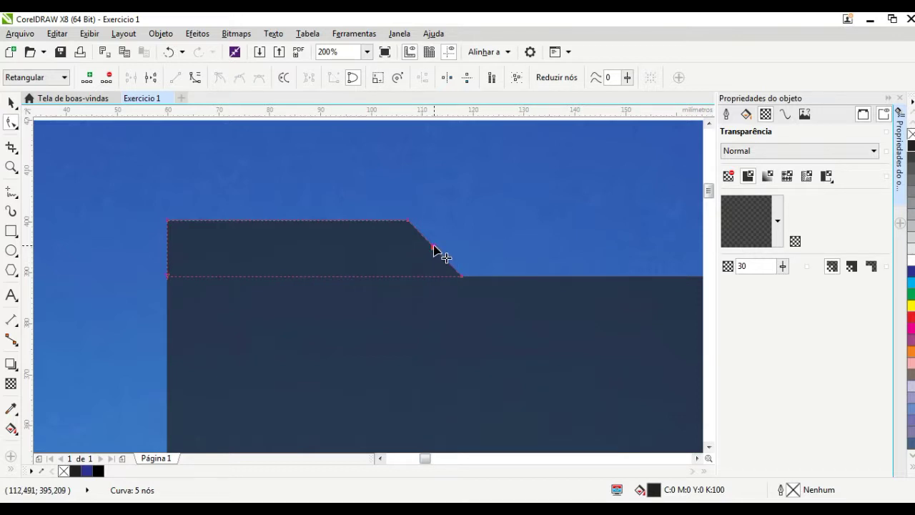
left_click_drag(434, 248, 551, 154)
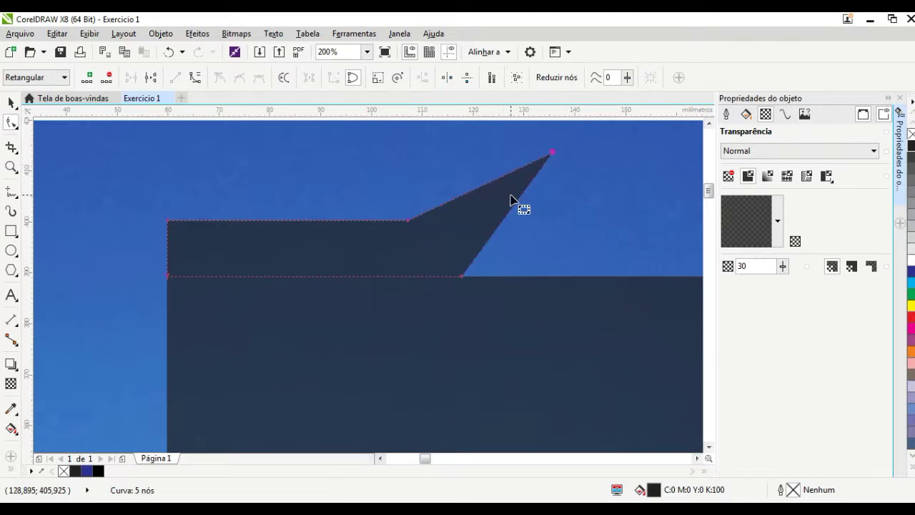
scroll(478, 233, "up", 1)
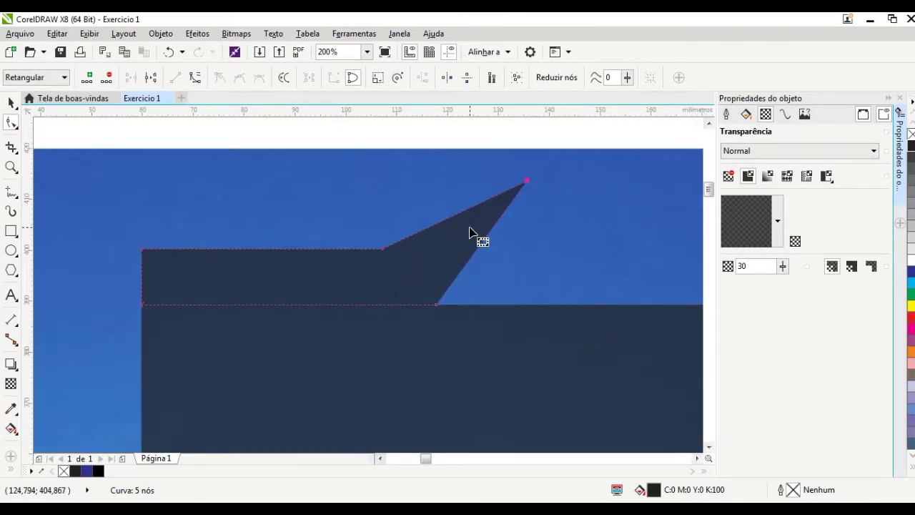
right_click(527, 185)
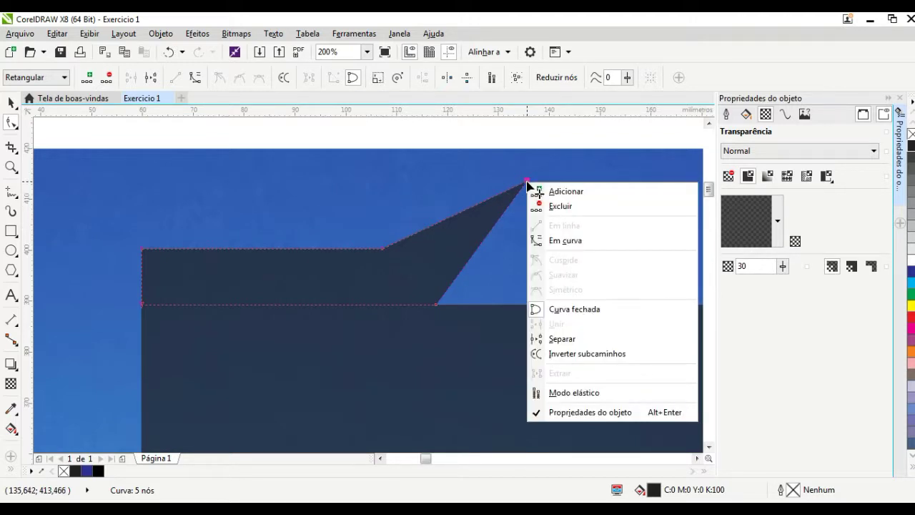
left_click(560, 208)
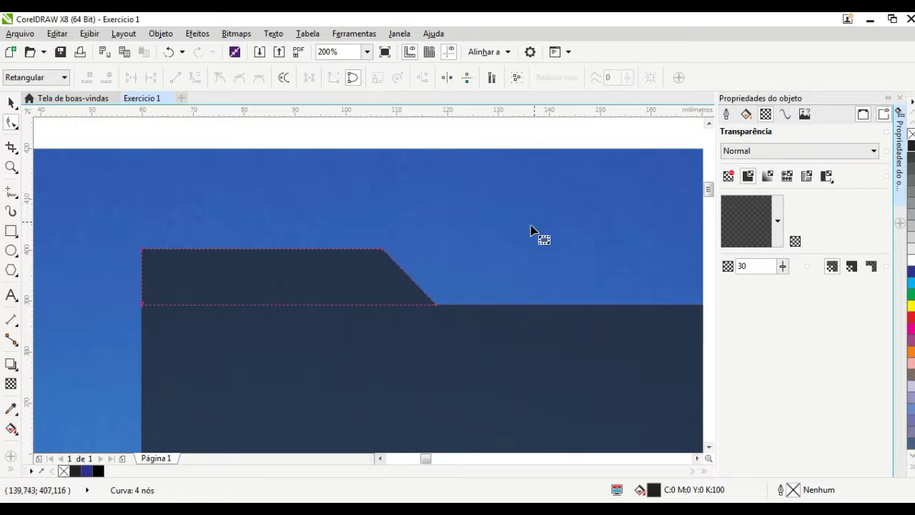
Try converting the tab's slanted edge to a curve and bending it outward, and undo the change
right_click(404, 278)
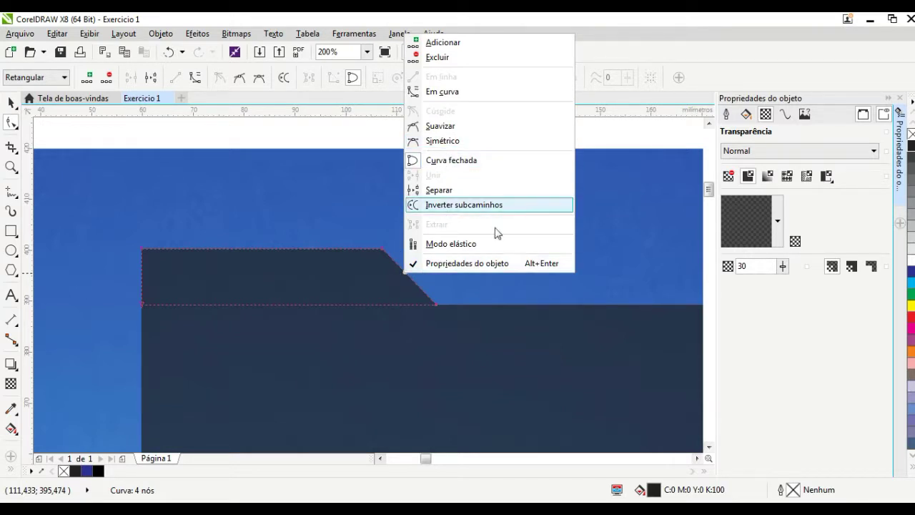
left_click(466, 92)
left_click_drag(408, 278, 505, 203)
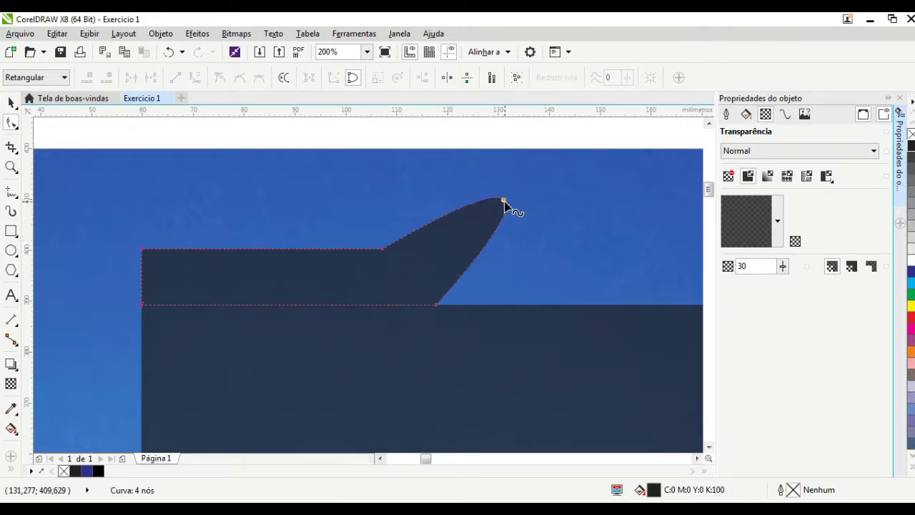
key("ctrl+z")
left_click(169, 53)
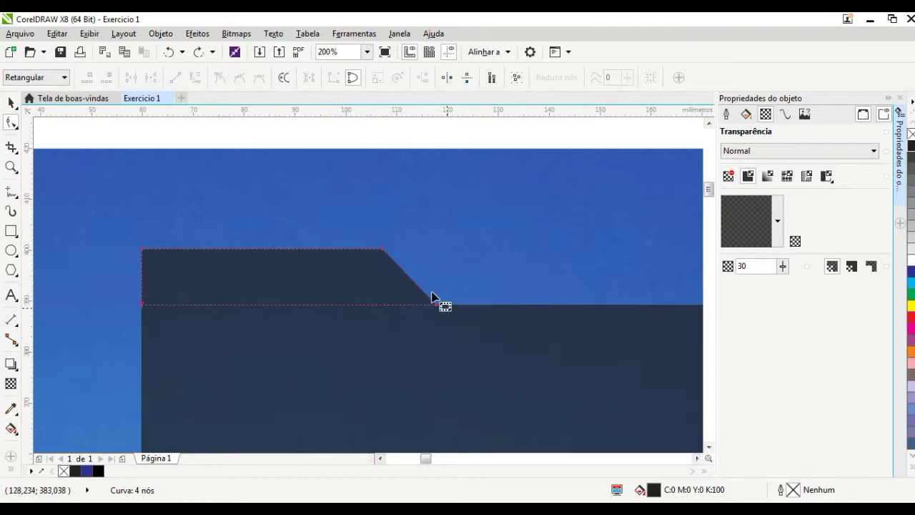
Leave node editing and return to the Pick tool with the tab shape selected
scroll(378, 226, "down", 3)
scroll(379, 231, "up", 2)
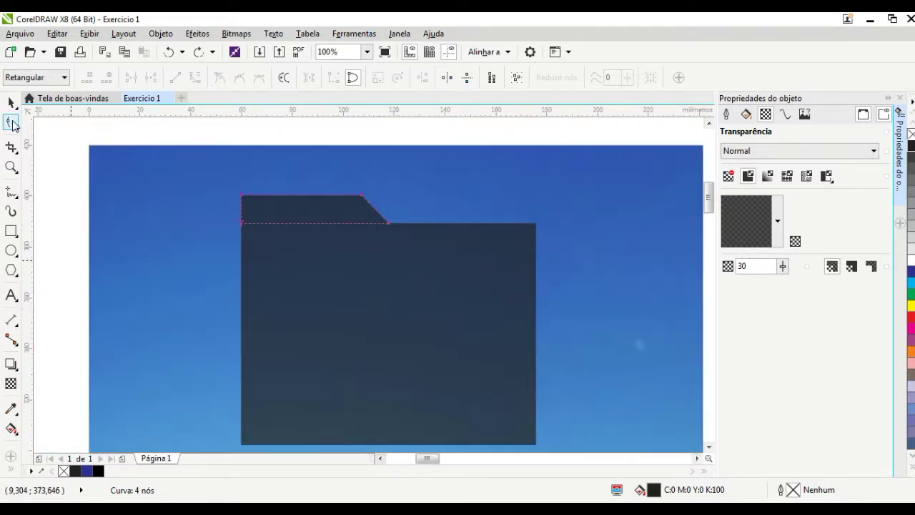
left_click(10, 104)
left_click(10, 104)
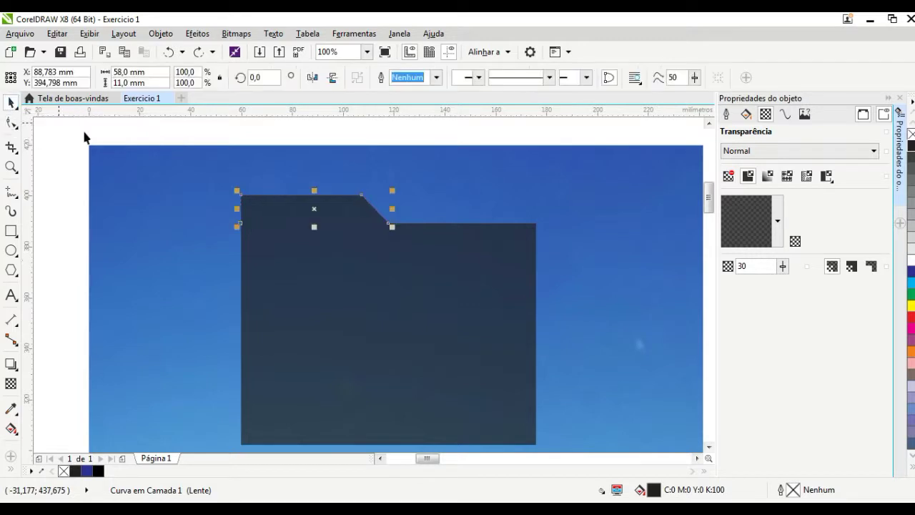
scroll(361, 281, "down", 2)
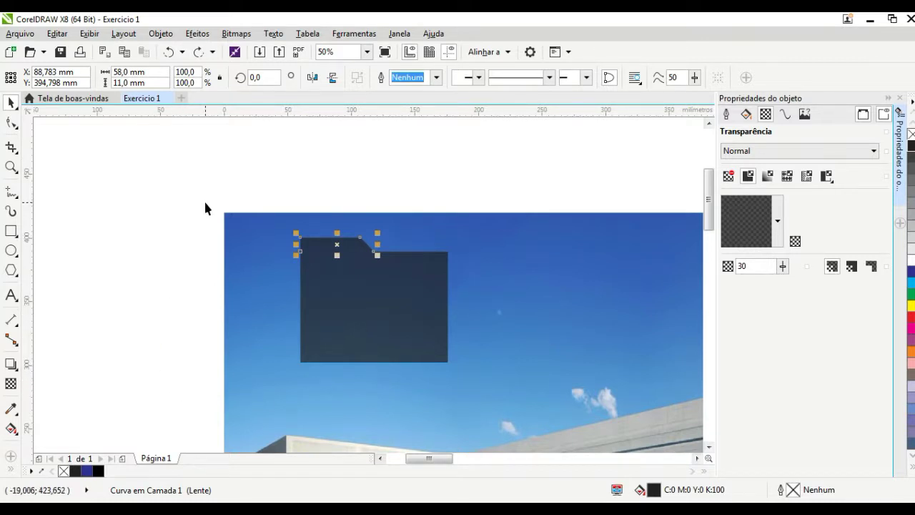
left_click_drag(194, 352, 177, 262)
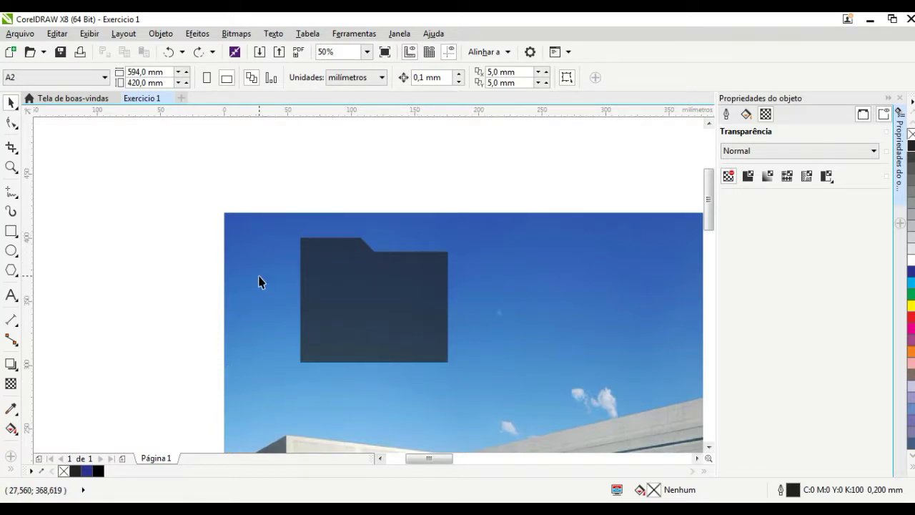
left_click(353, 294)
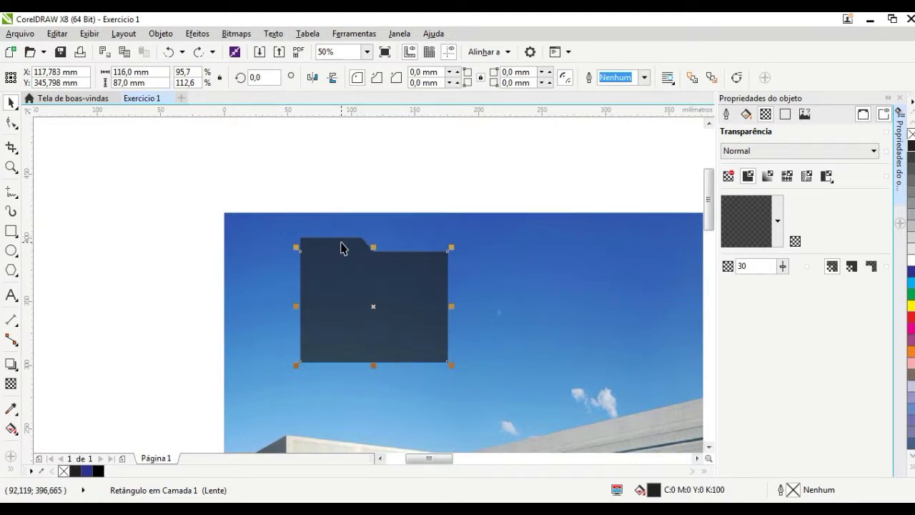
scroll(153, 188, "down", 1)
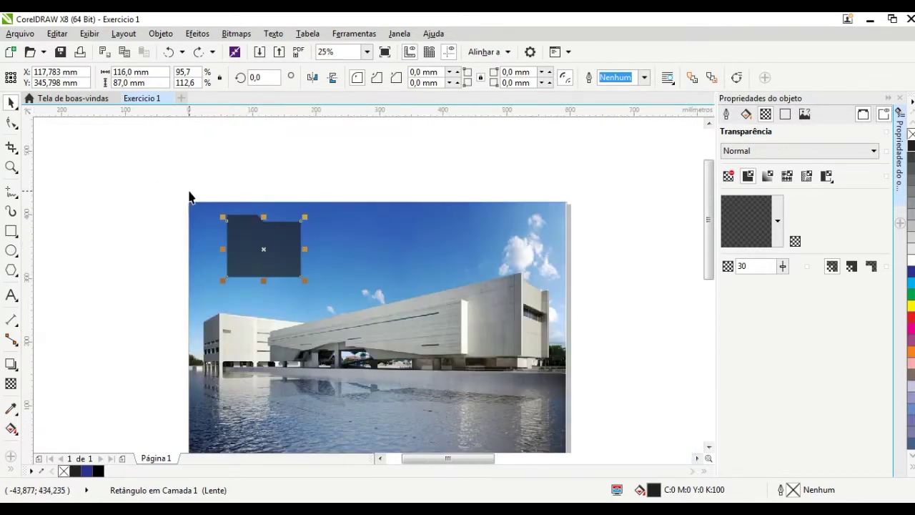
scroll(231, 240, "up", 1)
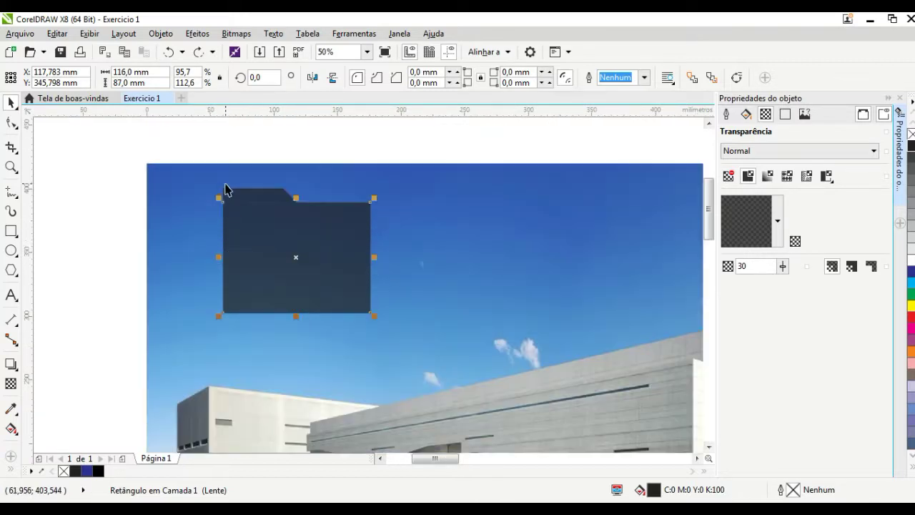
scroll(369, 169, "down", 1)
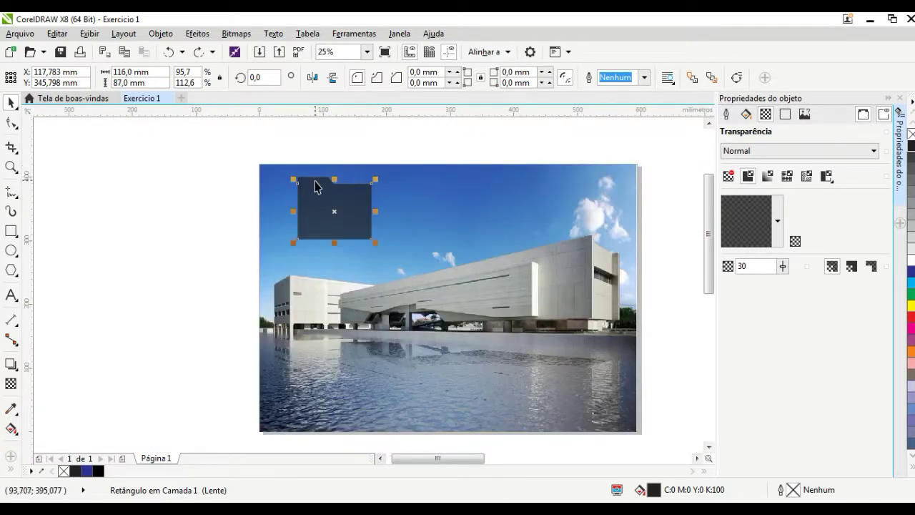
scroll(307, 182, "up", 1)
scroll(327, 194, "down", 1)
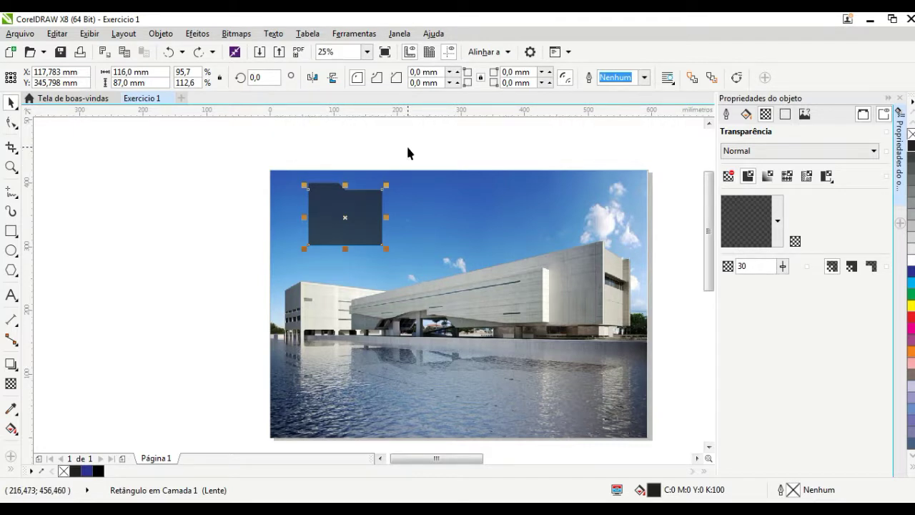
left_click_drag(406, 144, 376, 205)
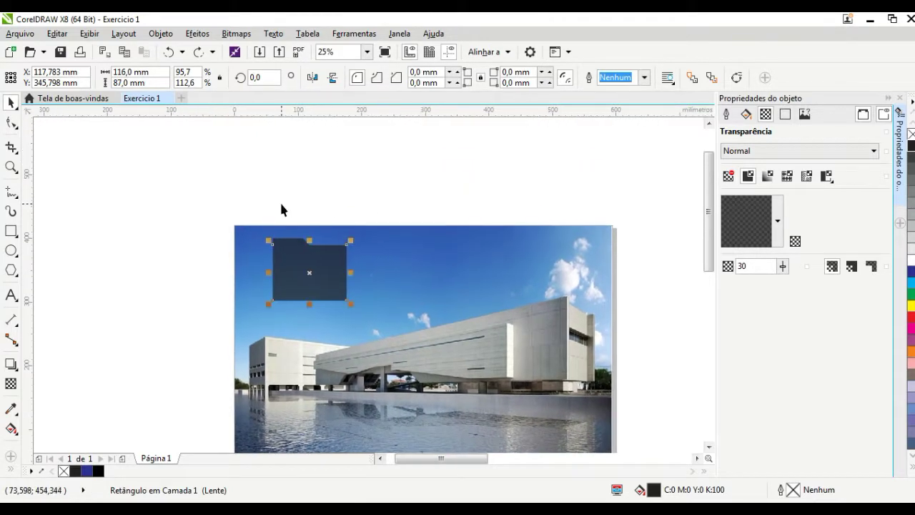
scroll(281, 242, "up", 1)
Try selecting the box and its tab together, and the tab alone, with selection marquees of different extents
left_click_drag(224, 174, 497, 423)
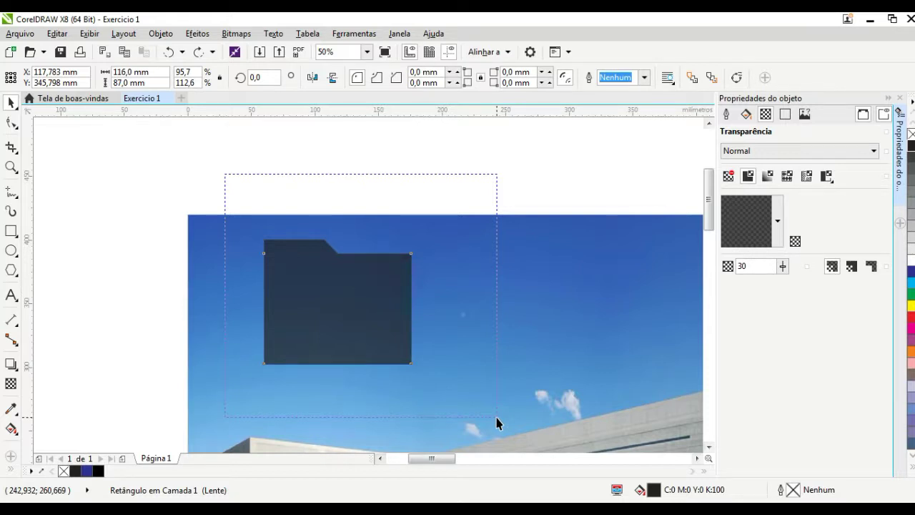
left_click_drag(497, 422, 497, 423)
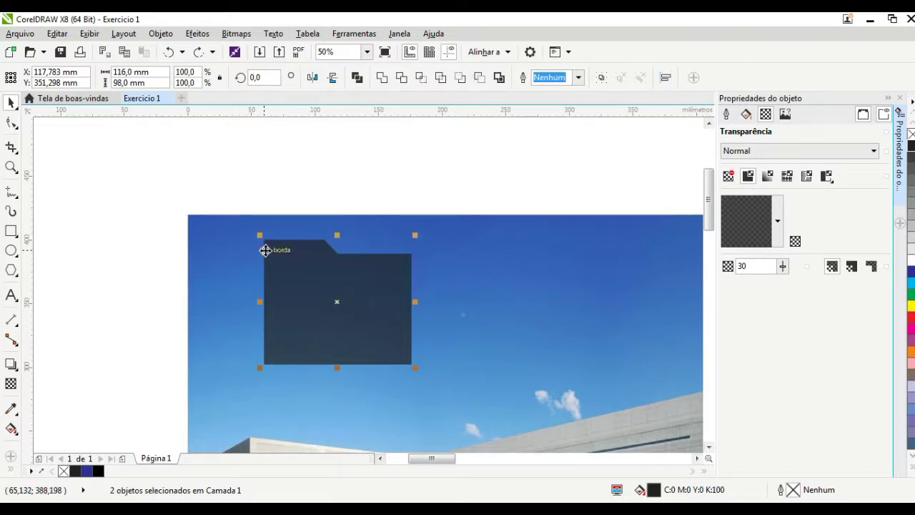
left_click(303, 179)
left_click_drag(215, 171, 375, 419)
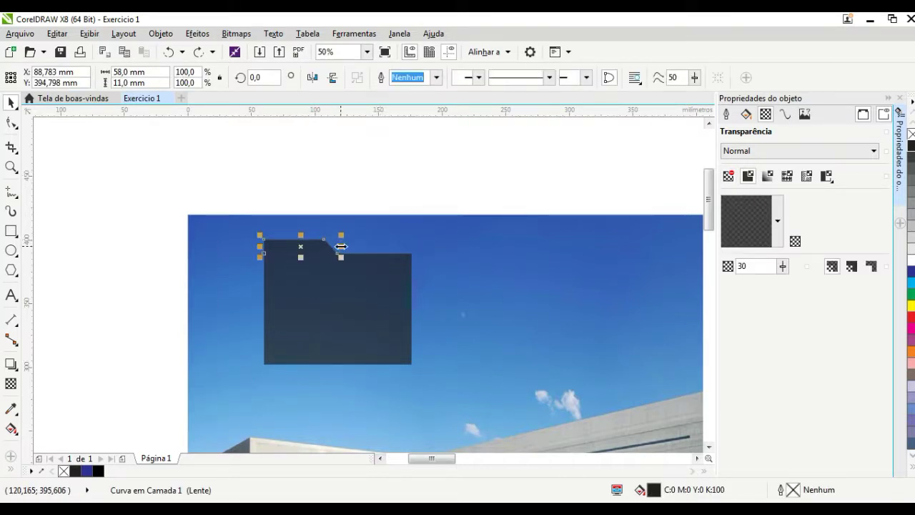
left_click_drag(203, 168, 373, 410)
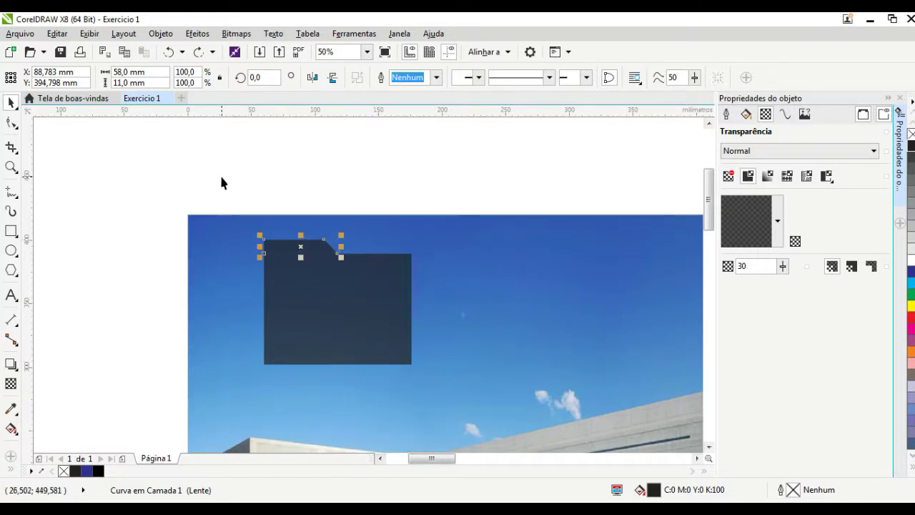
Group the box with its tab and move the group near the photo's upper-left corner, centred at about X 85 mm, Y 357 mm
left_click_drag(228, 175, 448, 408)
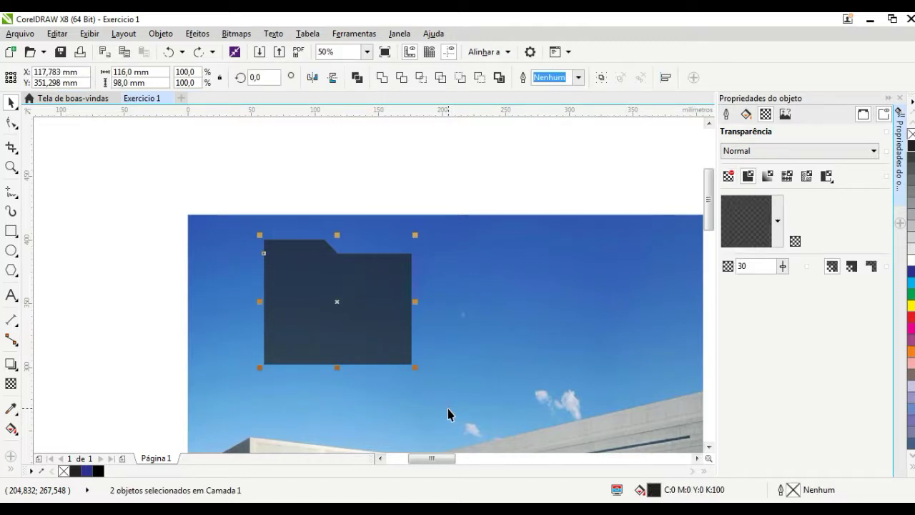
right_click(293, 263)
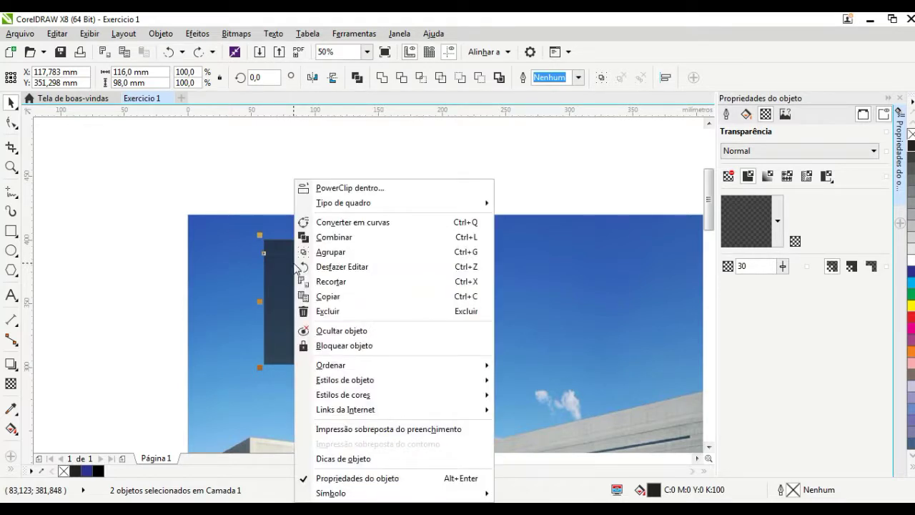
left_click(330, 252)
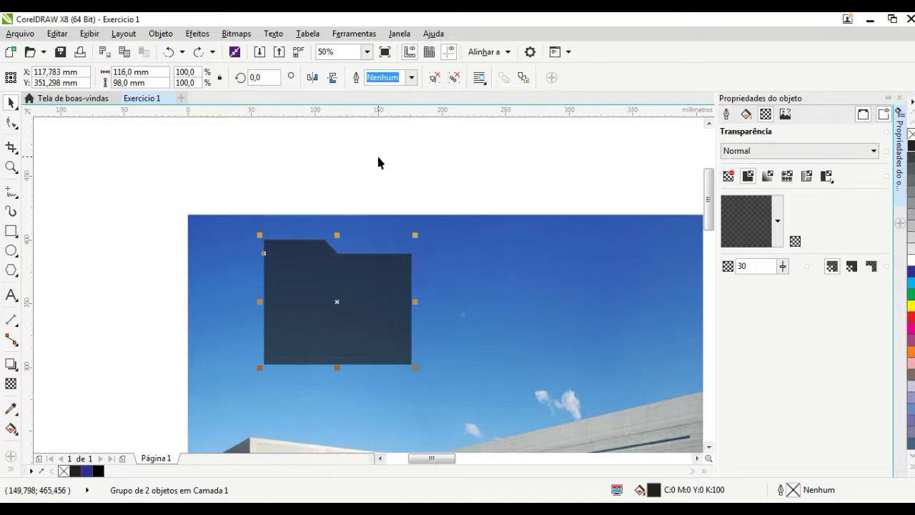
left_click_drag(361, 285, 353, 327)
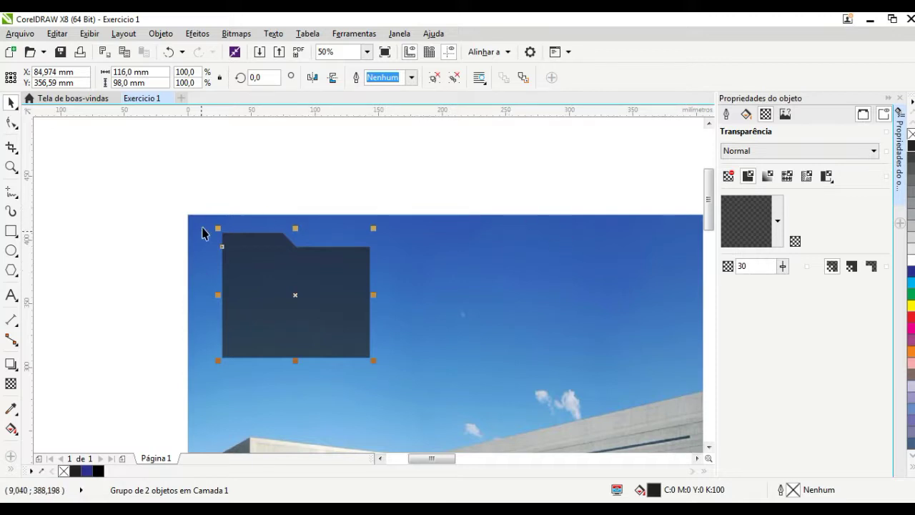
left_click(369, 174)
Paste three copies of the grouped box in a row along the photo's upper edge, centred at about X 229, 373 and 520 mm
left_click_drag(352, 257, 314, 207)
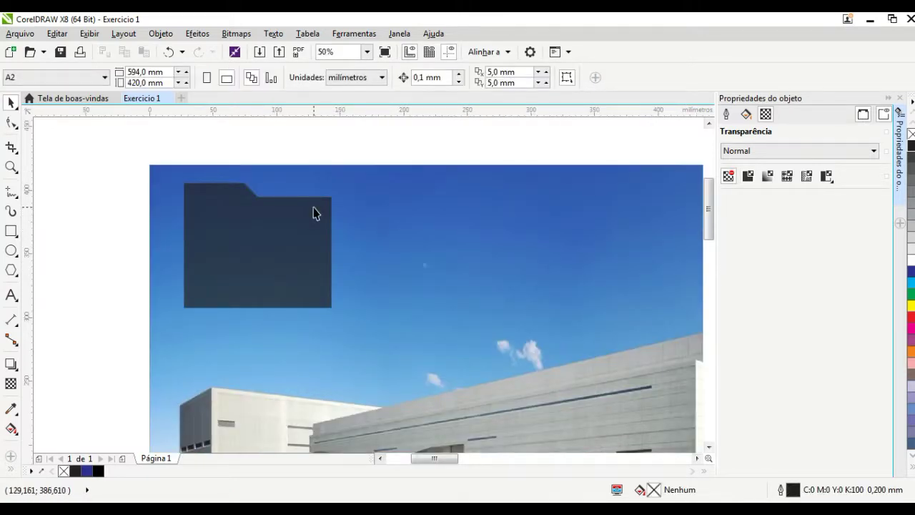
left_click(272, 243)
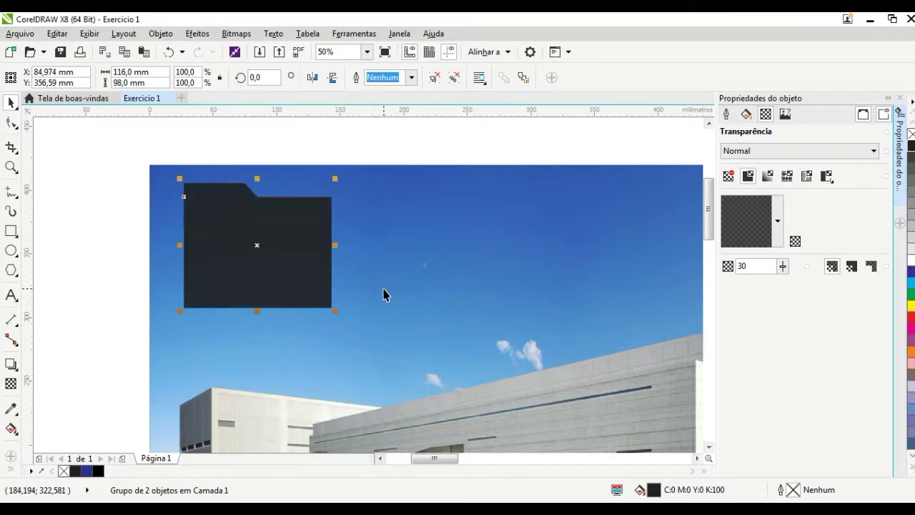
scroll(117, 199, "down", 1)
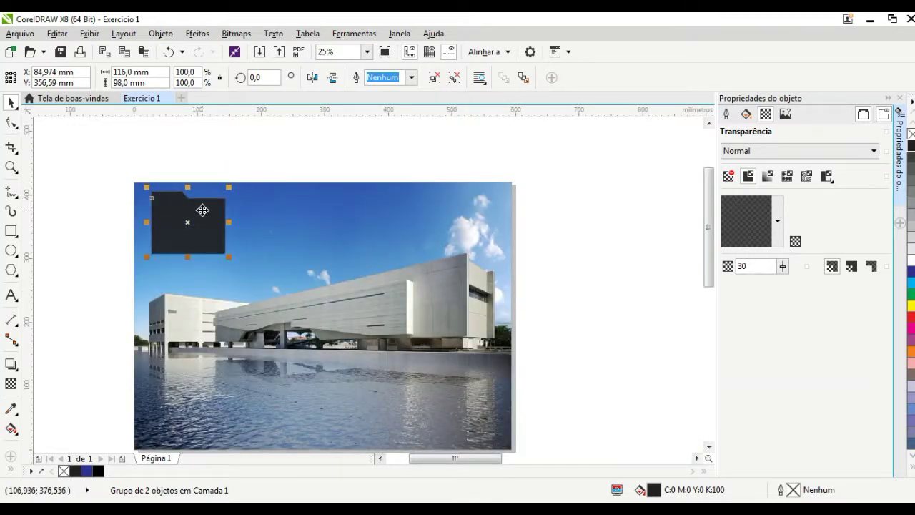
left_click_drag(202, 210, 293, 216)
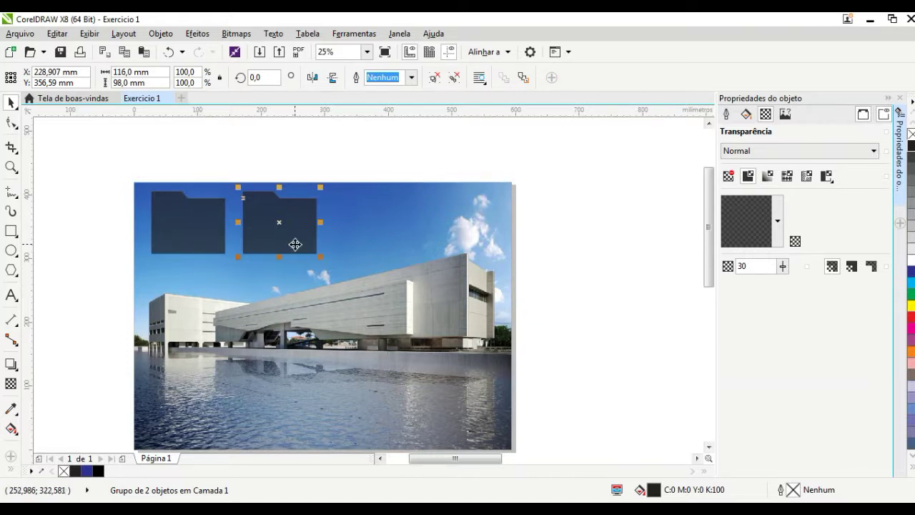
left_click(209, 211)
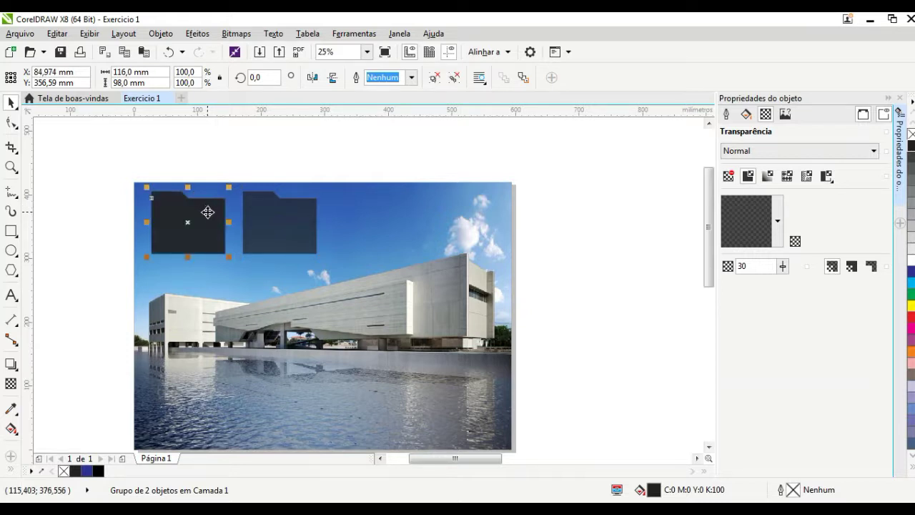
left_click_drag(206, 211, 388, 213)
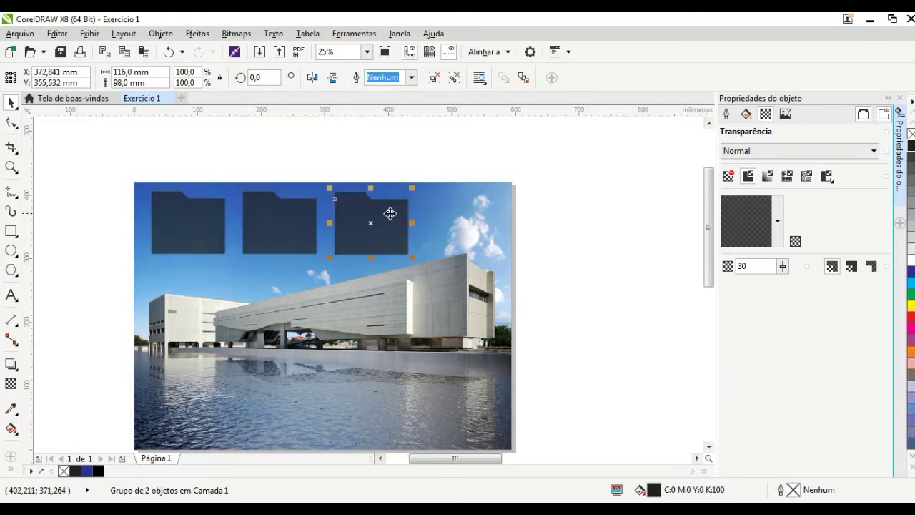
key("ctrl+v")
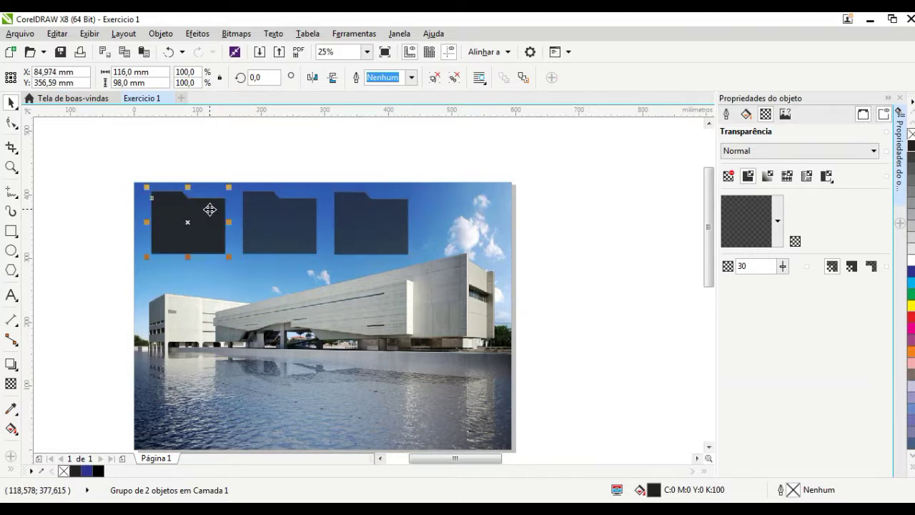
left_click_drag(209, 209, 486, 210)
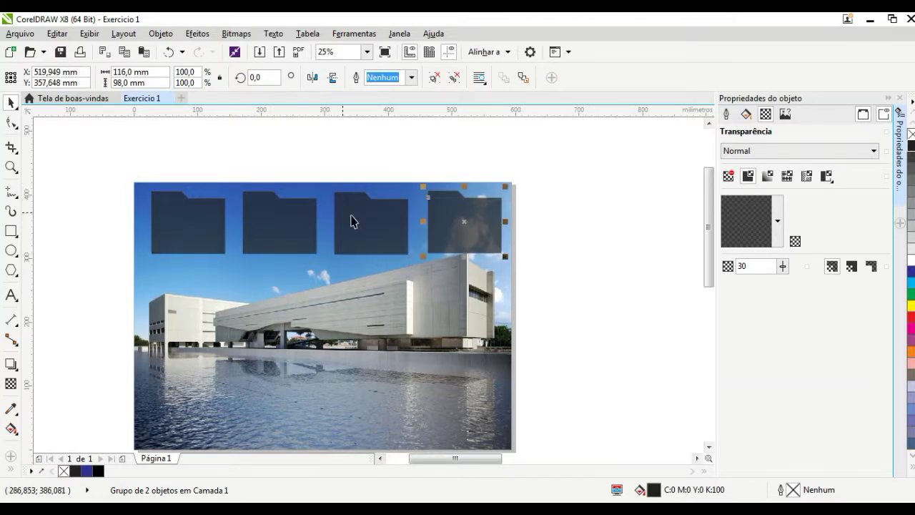
Paste four more copies of the grouped box and spread them in a row over the water along the photo's lower edge
key("ctrl+v")
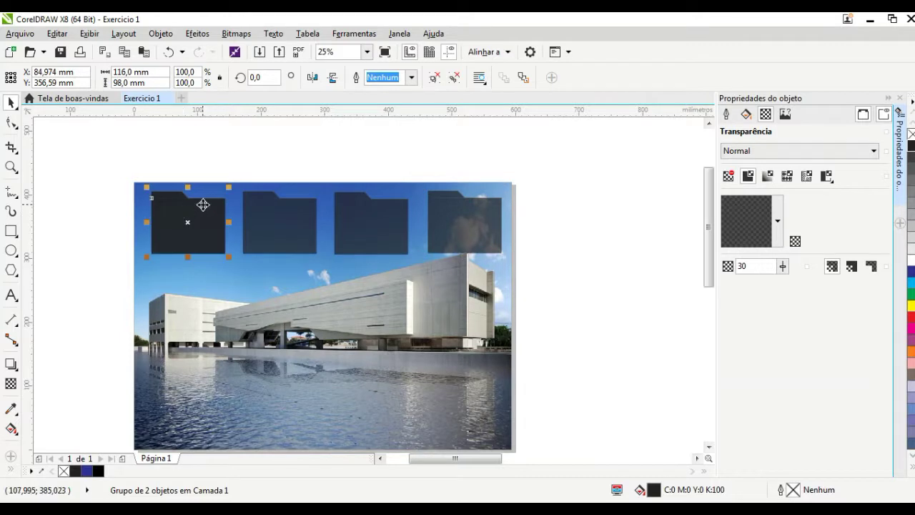
left_click_drag(203, 205, 205, 385)
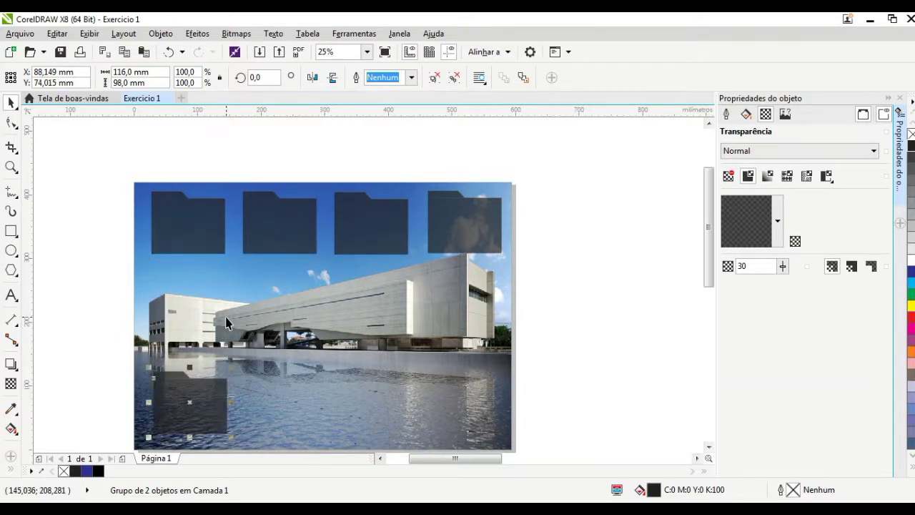
key("ctrl+v")
mouse_move(202, 247)
left_mouse_down()
mouse_move(321, 405)
mouse_move(306, 425)
left_mouse_up()
left_click(306, 425)
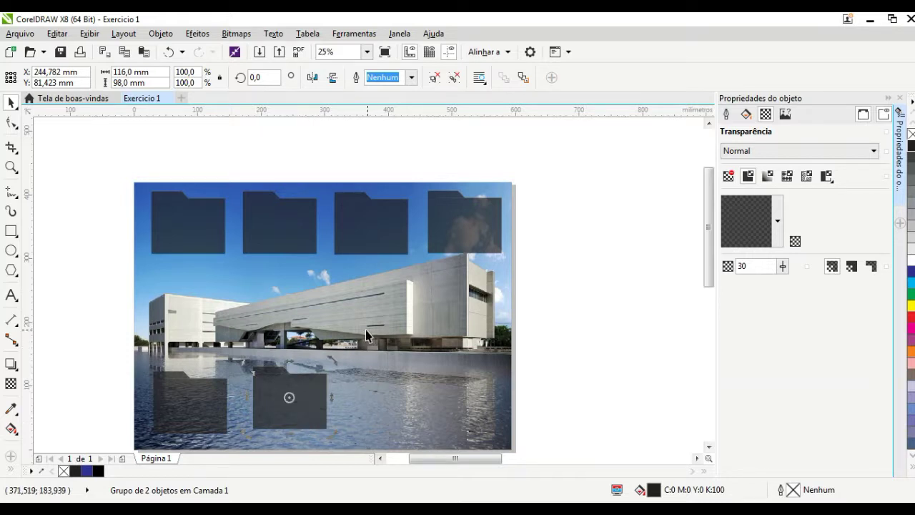
key("ctrl+v")
left_click_drag(209, 227, 401, 402)
key("ctrl+v")
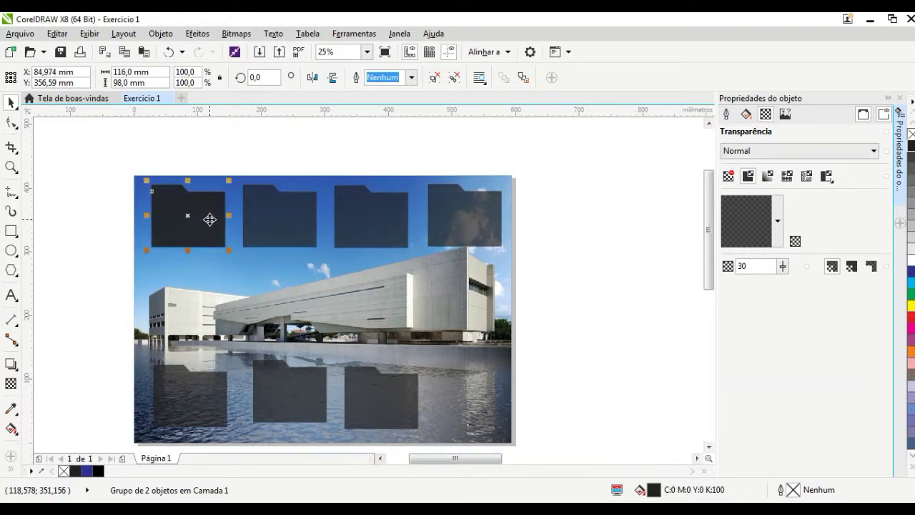
left_click_drag(209, 219, 487, 404)
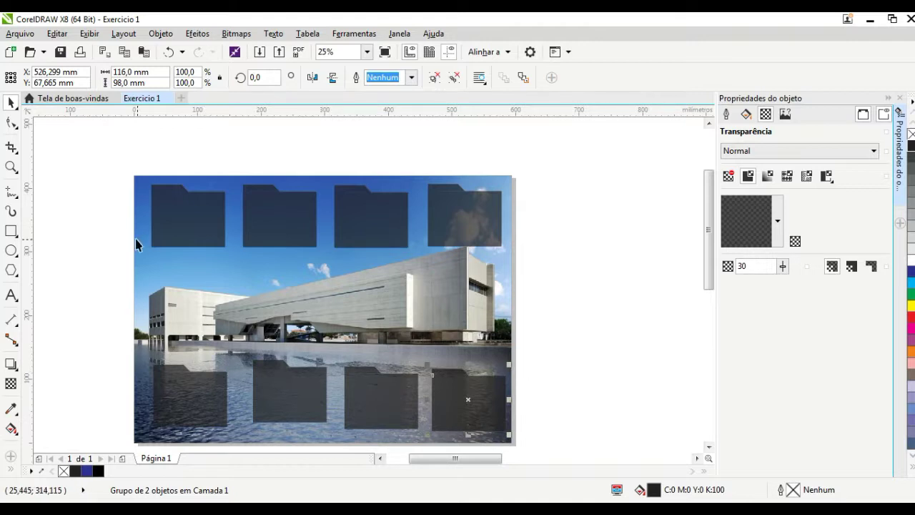
Save the drawing as Exercicio 1 in CDR - CorelDRAW format, version 18.0
left_click(60, 52)
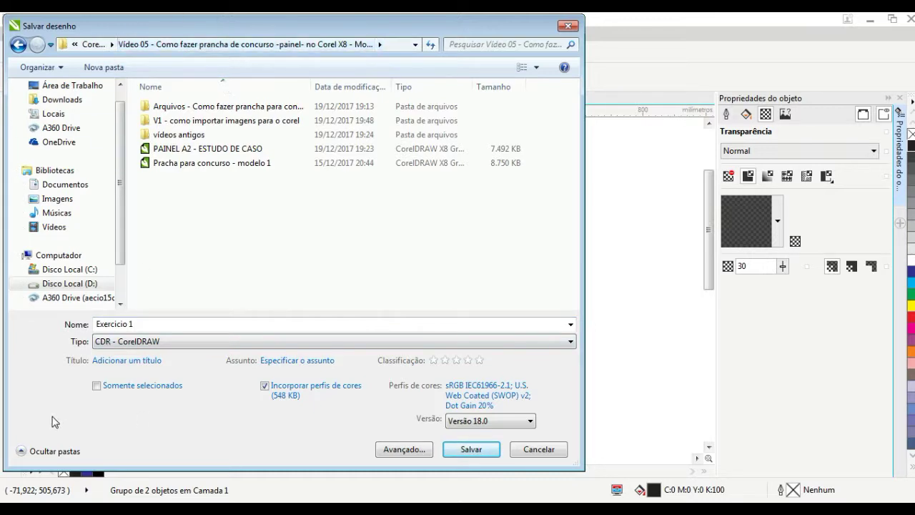
left_click(119, 324)
left_click(525, 423)
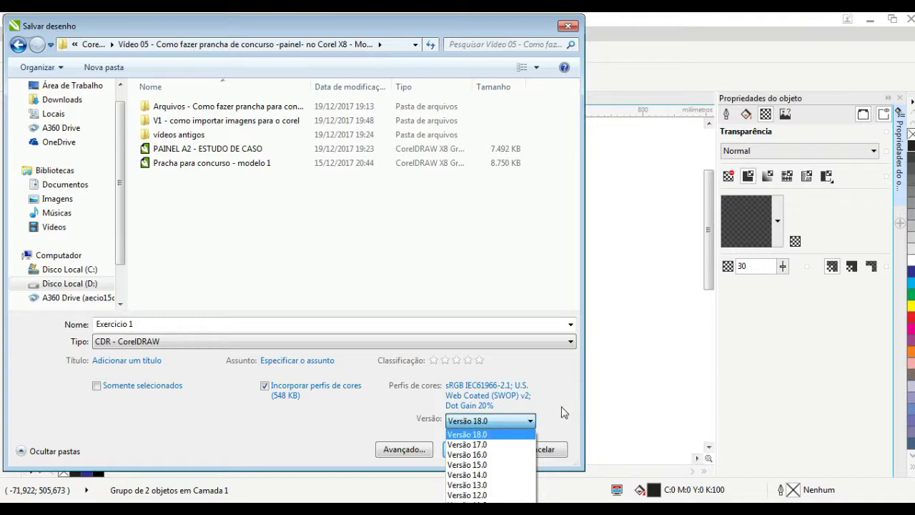
left_click(580, 406)
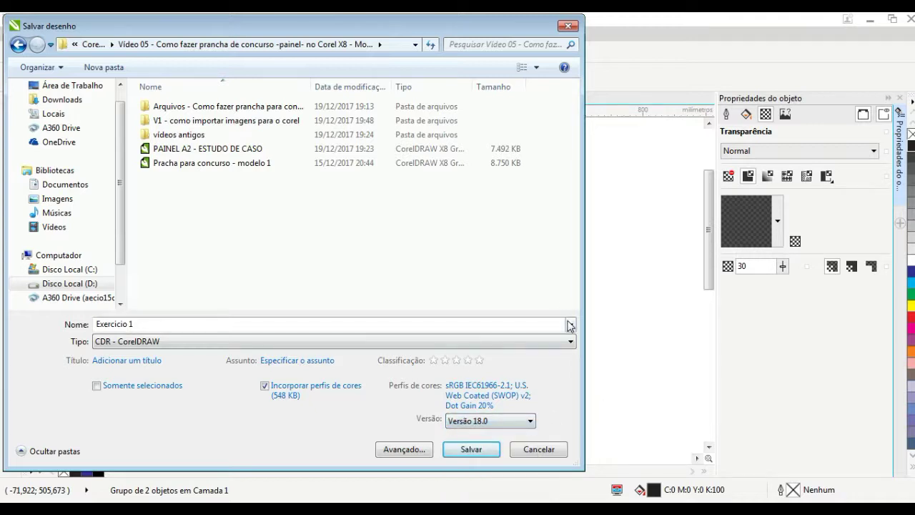
left_click(478, 452)
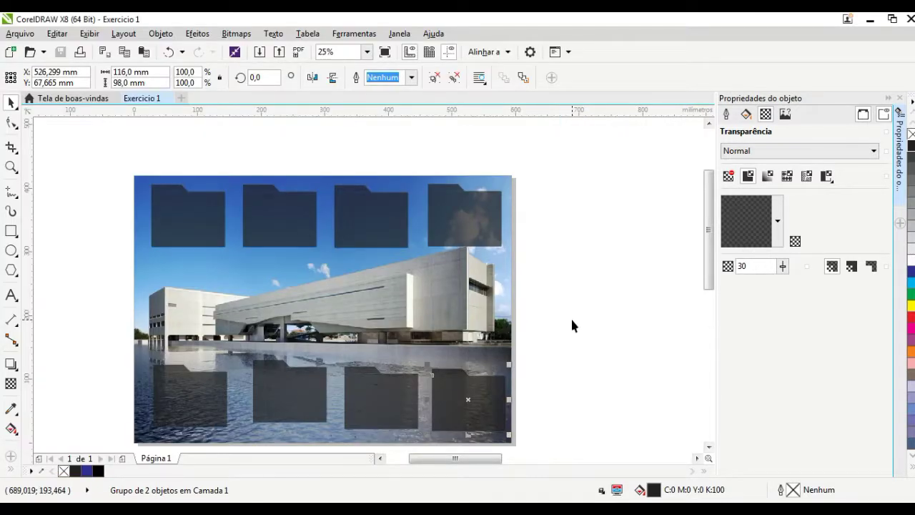